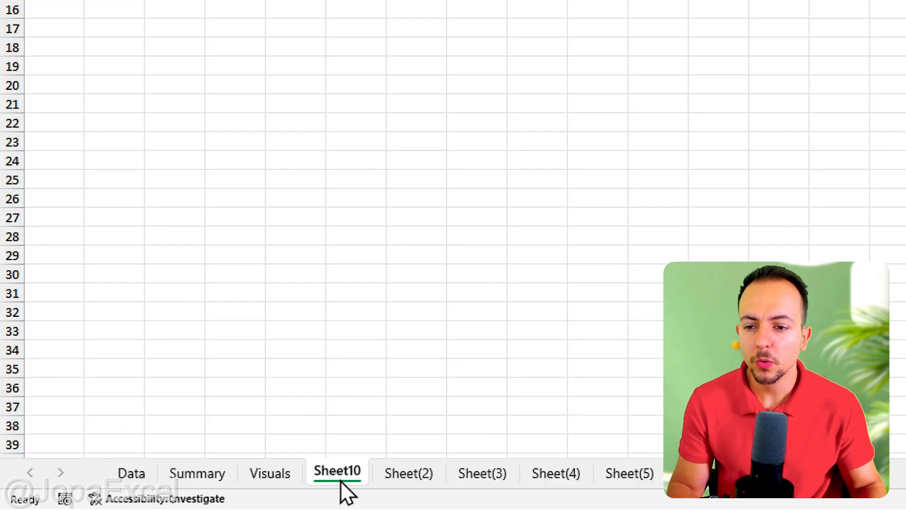
Move Sheet10 to the first tab position and rename it MAIN MENU.
{"action": "left_click_drag", "start_coordinate": [288, 441], "coordinate": [135, 414]}
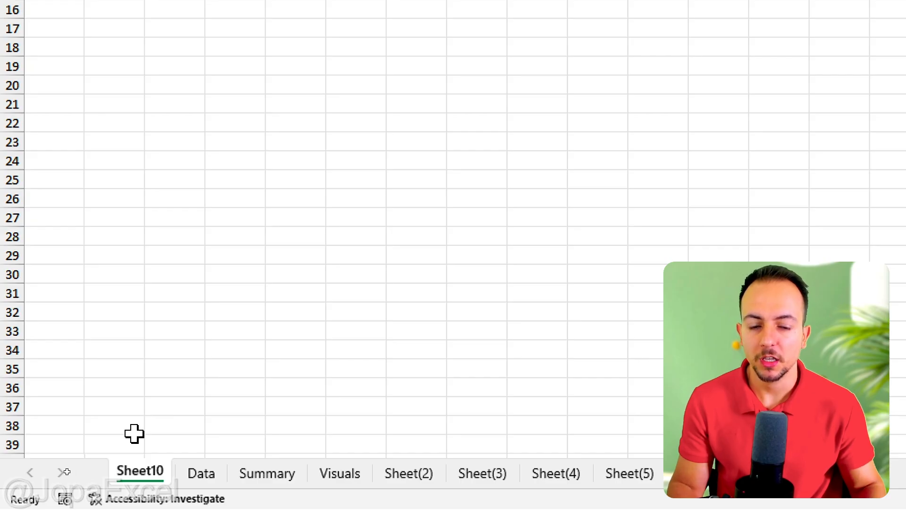
{"action": "right_click", "coordinate": [131, 469]}
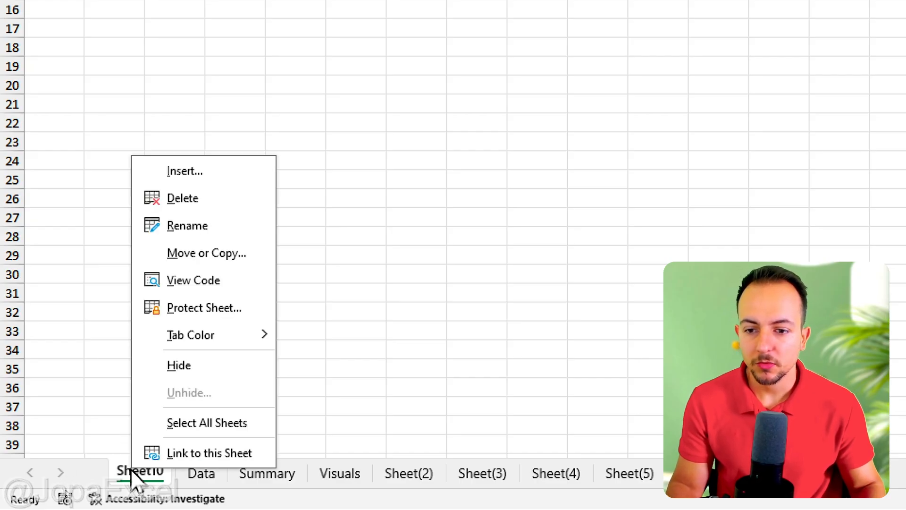
{"action": "left_click", "coordinate": [214, 227]}
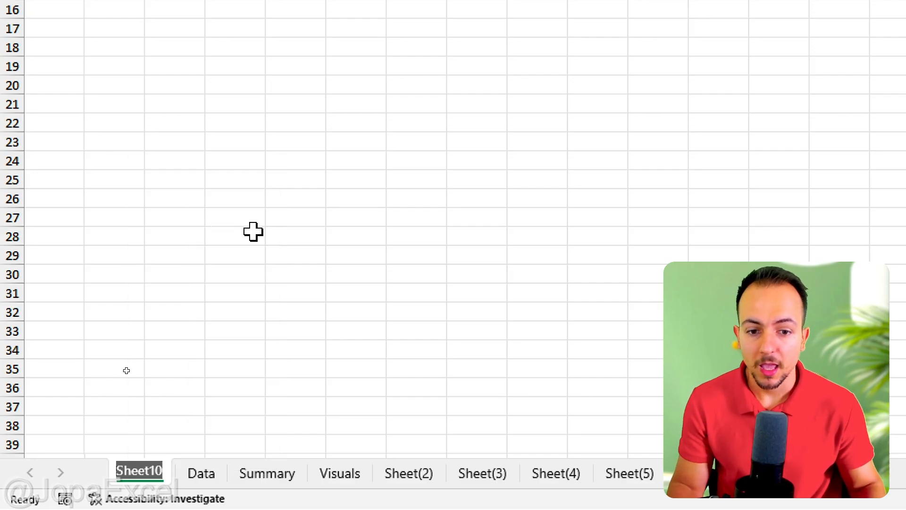
{"action": "type", "text": "MAIN ME"}
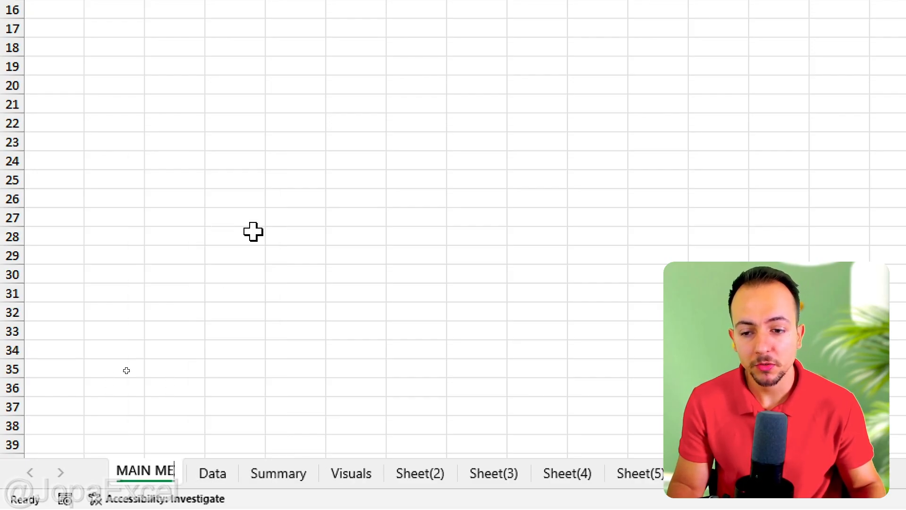
{"action": "type", "text": "NU"}
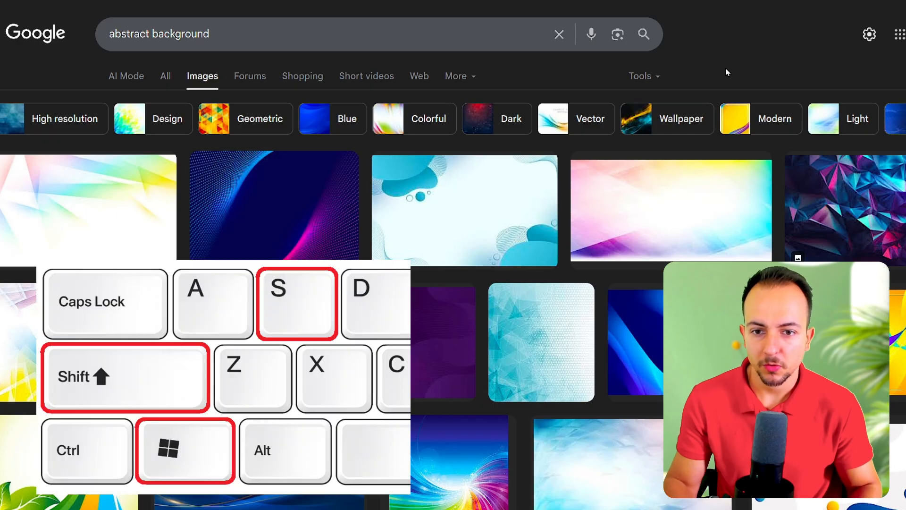
Switch to the browser and capture a screen clip of one abstract background image from the Google image results.
{"action": "key", "text": "super+shift+s"}
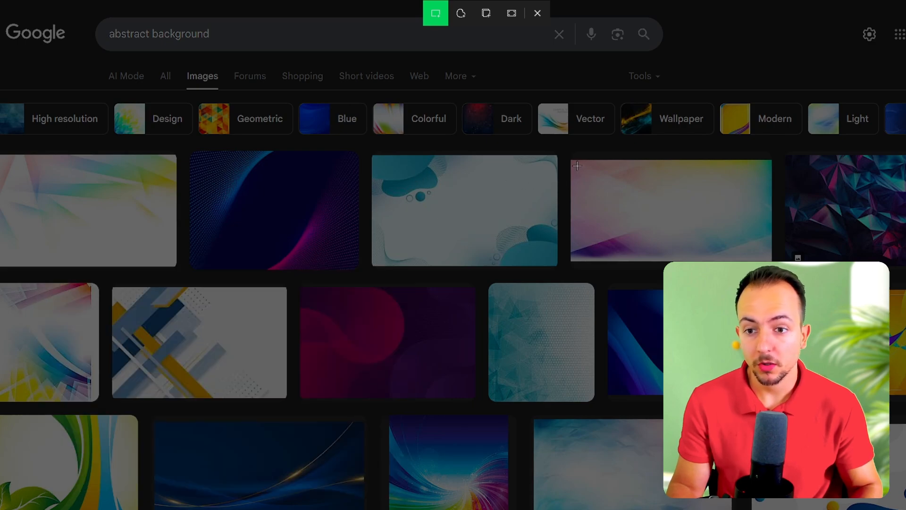
{"action": "left_click_drag", "start_coordinate": [576, 164], "coordinate": [709, 258]}
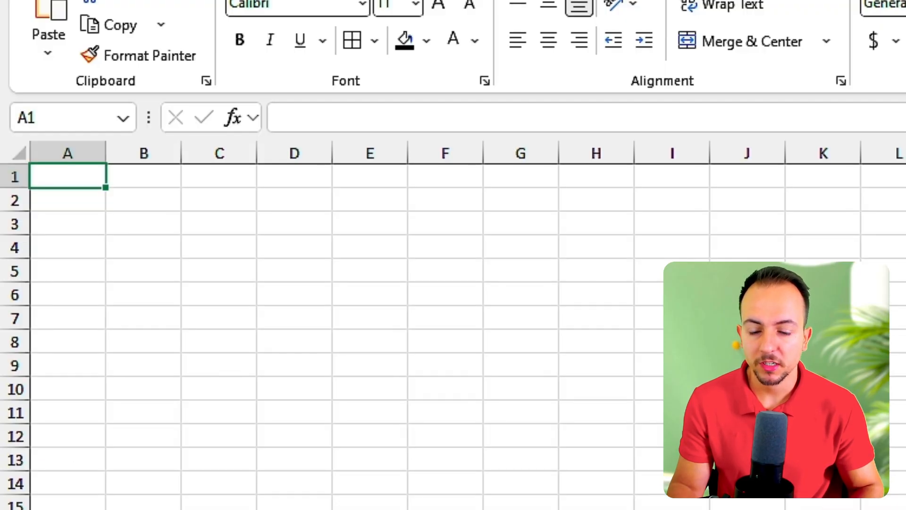
Paste the clipped background image into the MAIN MENU sheet.
{"action": "key", "text": "ctrl+v"}
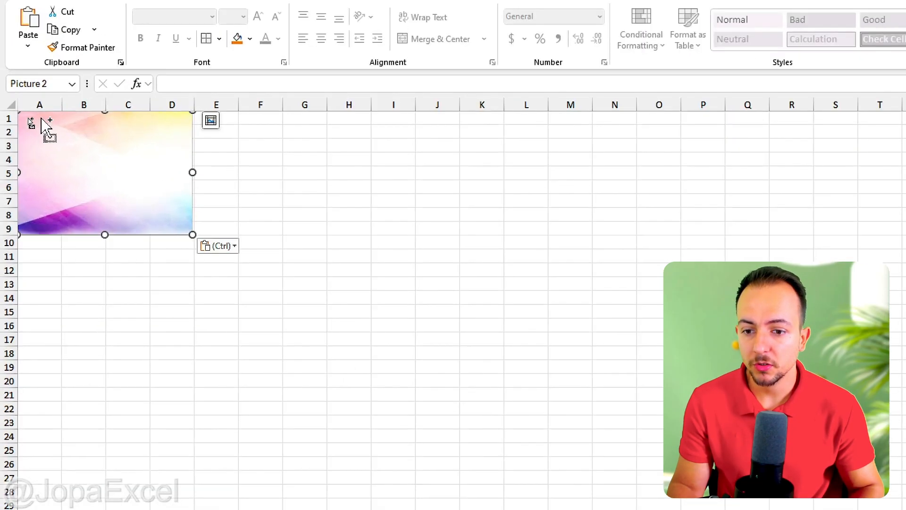
{"action": "key", "text": "ctrl"}
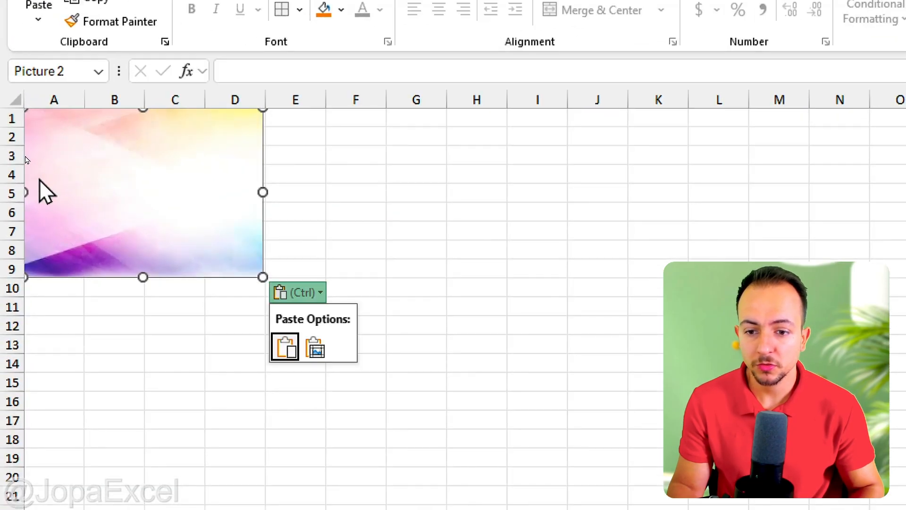
{"action": "left_click", "coordinate": [110, 232]}
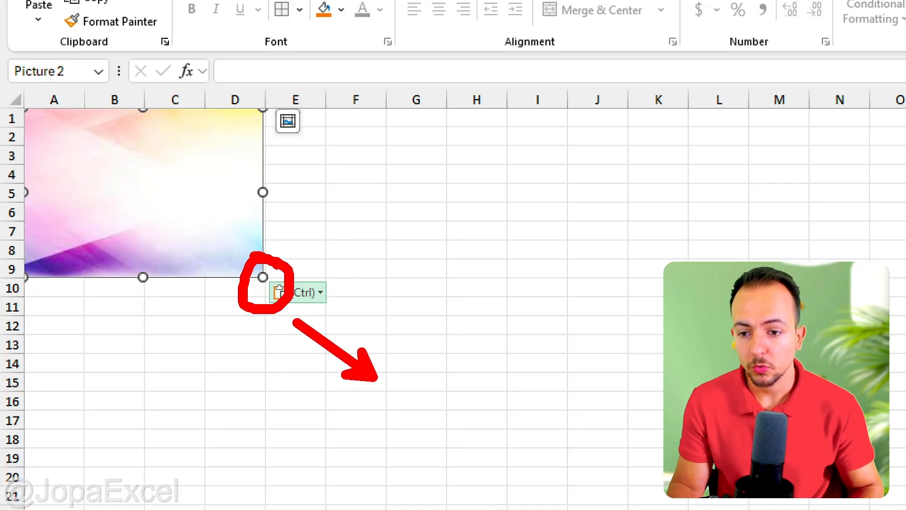
Enlarge the background image to cover the visible sheet, about columns A to AC and rows 1 to 39.
{"action": "left_click_drag", "start_coordinate": [263, 277], "coordinate": [567, 509]}
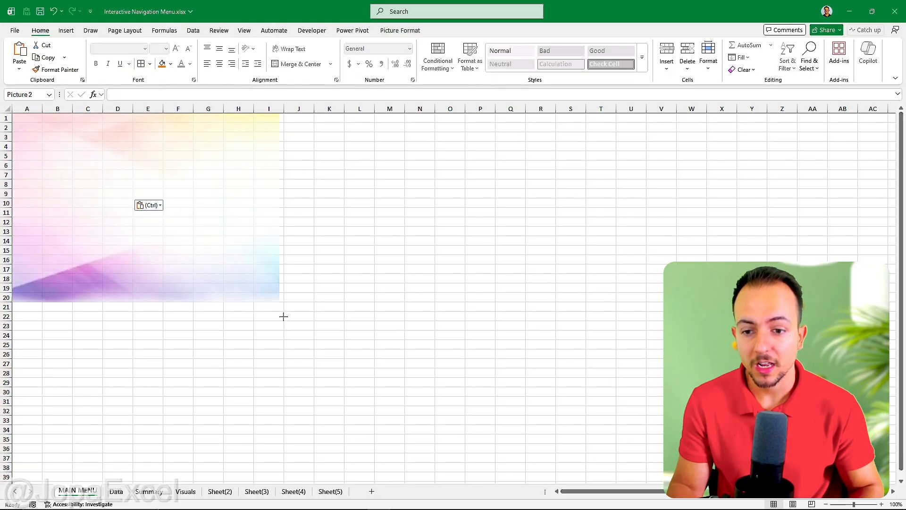
{"action": "left_click_drag", "start_coordinate": [283, 316], "coordinate": [540, 477]}
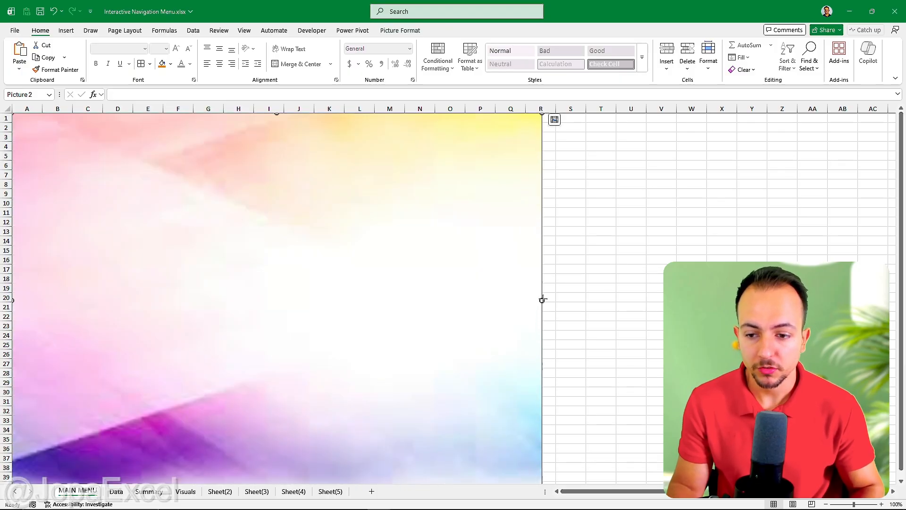
{"action": "left_click_drag", "start_coordinate": [542, 299], "coordinate": [858, 300]}
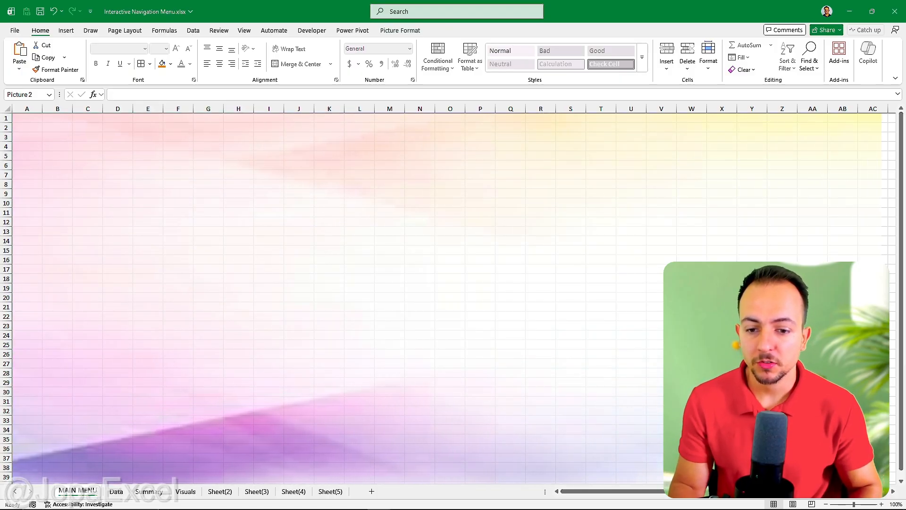
{"action": "left_click_drag", "start_coordinate": [891, 329], "coordinate": [892, 330]}
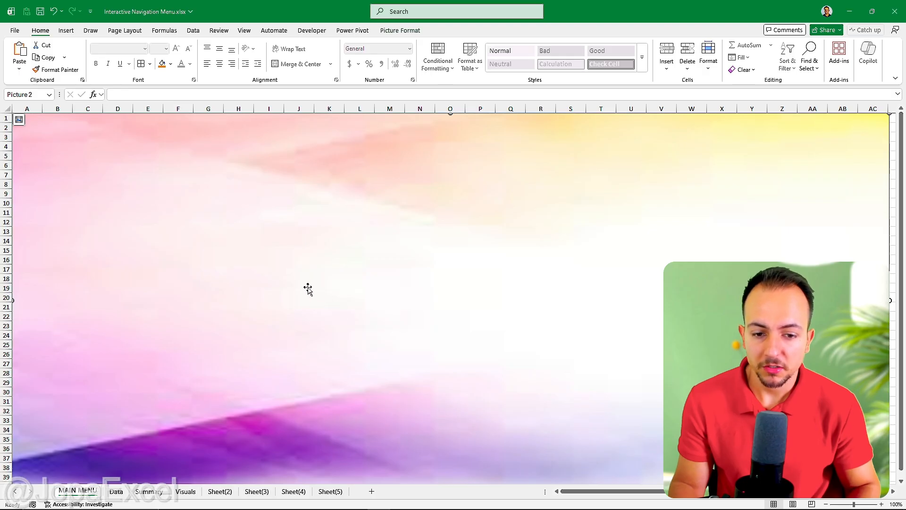
Open Format Picture for the background and set its Sharpness to -100% and Contrast to 19%.
{"action": "key", "text": "Escape"}
{"action": "right_click", "coordinate": [157, 224]}
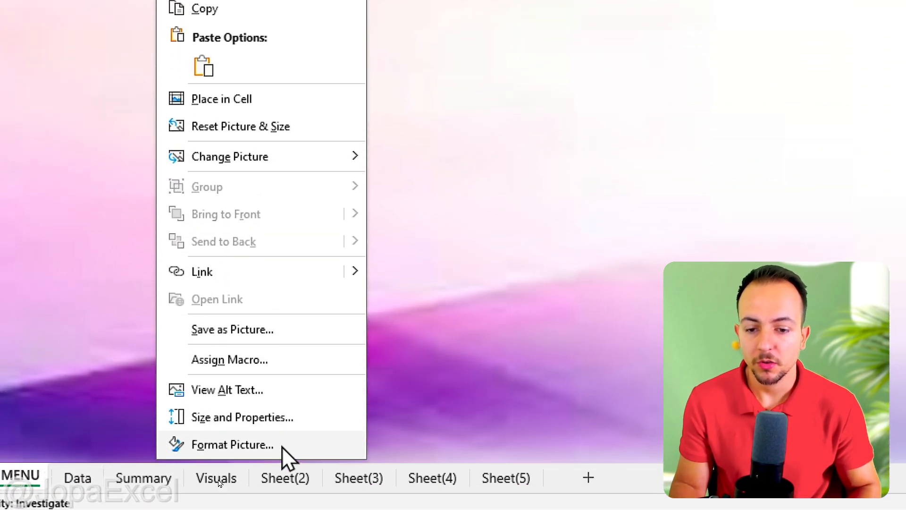
{"action": "left_click", "coordinate": [227, 440]}
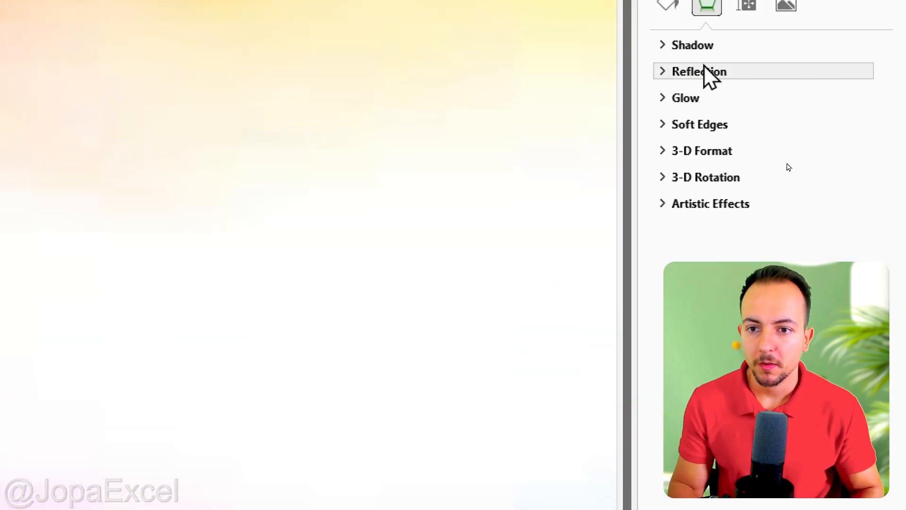
{"action": "left_click_drag", "start_coordinate": [641, 94], "coordinate": [472, 113]}
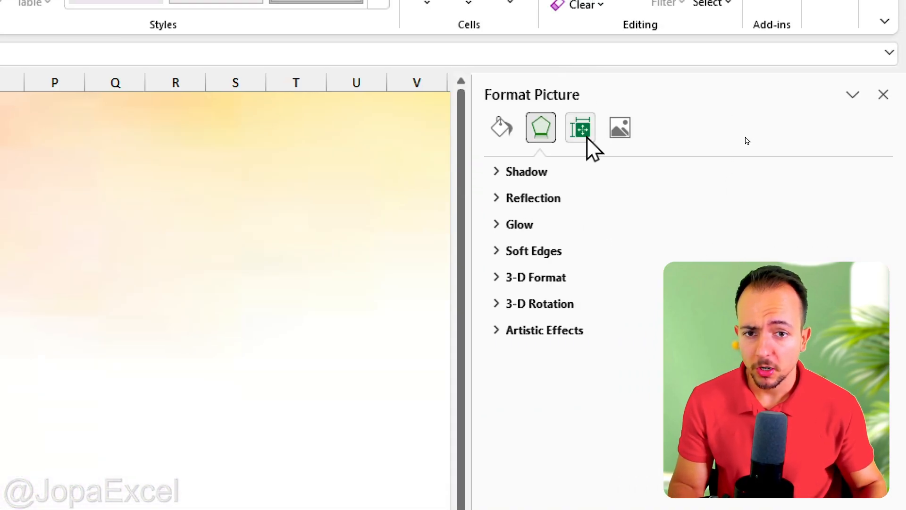
{"action": "left_click", "coordinate": [620, 128]}
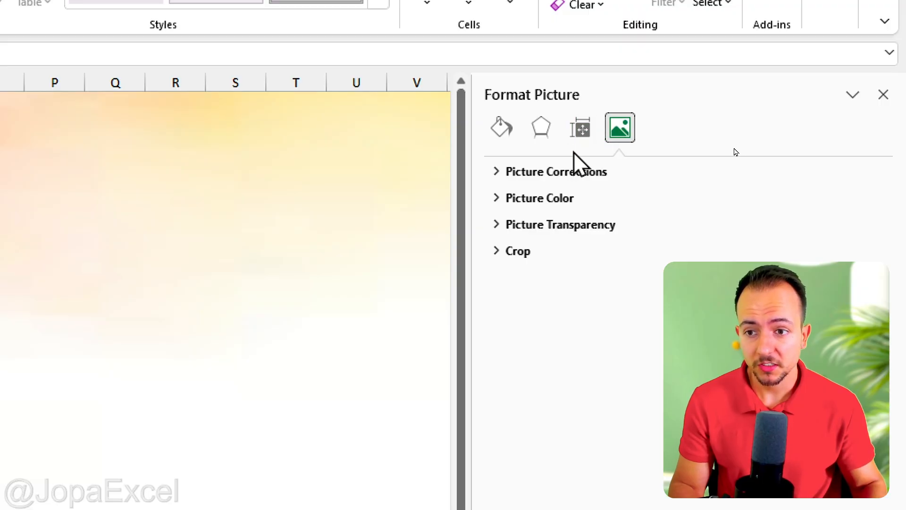
{"action": "left_click", "coordinate": [555, 172]}
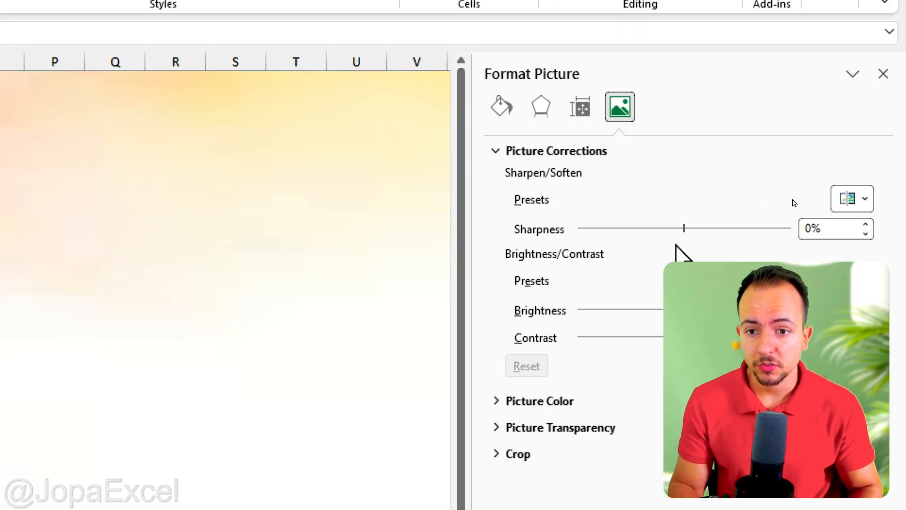
{"action": "left_click_drag", "start_coordinate": [683, 229], "coordinate": [605, 229]}
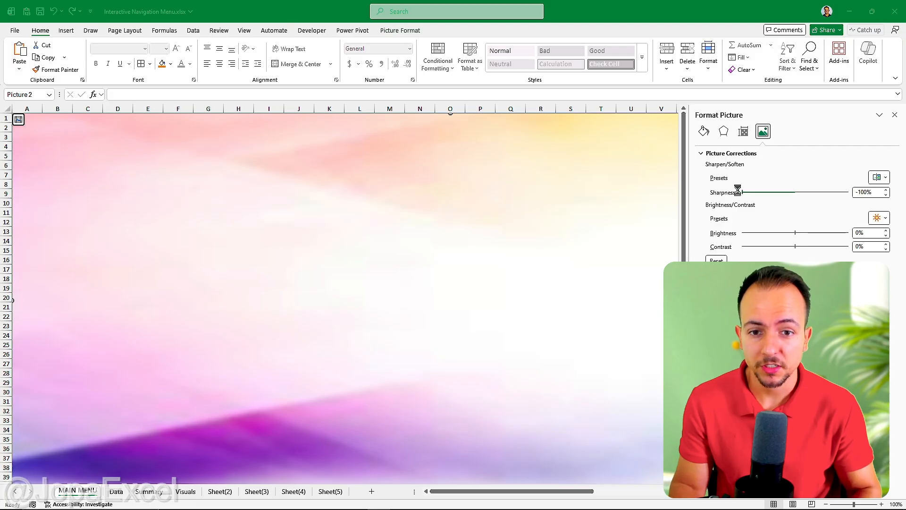
{"action": "left_click_drag", "start_coordinate": [738, 190], "coordinate": [687, 202]}
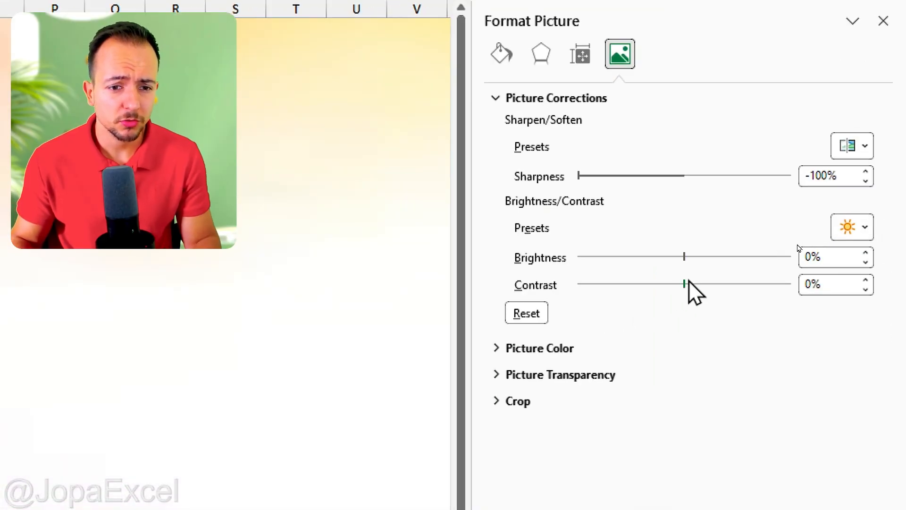
{"action": "left_click_drag", "start_coordinate": [693, 290], "coordinate": [704, 286]}
Expand Picture Color, set the Temperature to 7,345 and raise the Saturation slightly.
{"action": "left_click", "coordinate": [568, 352]}
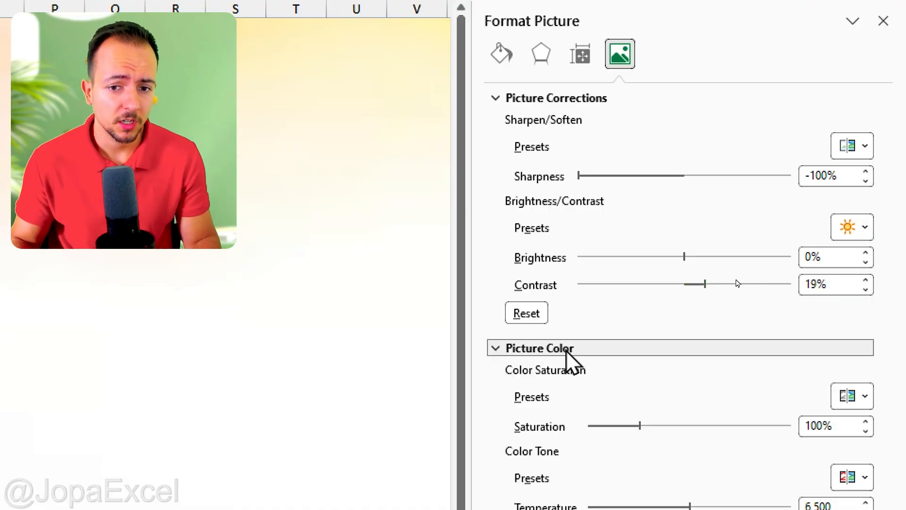
{"action": "left_click_drag", "start_coordinate": [689, 355], "coordinate": [706, 355]}
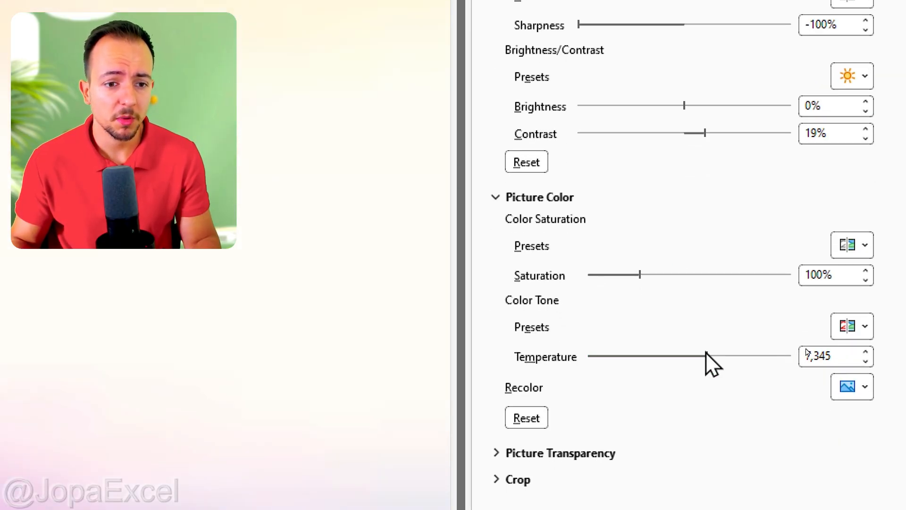
{"action": "left_click_drag", "start_coordinate": [640, 274], "coordinate": [661, 283]}
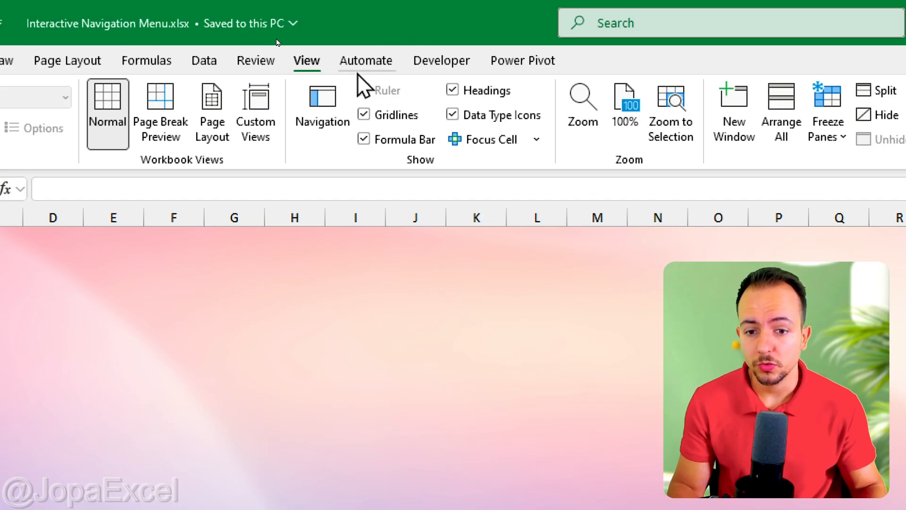
Hide the worksheet gridlines.
{"action": "left_click", "coordinate": [407, 114]}
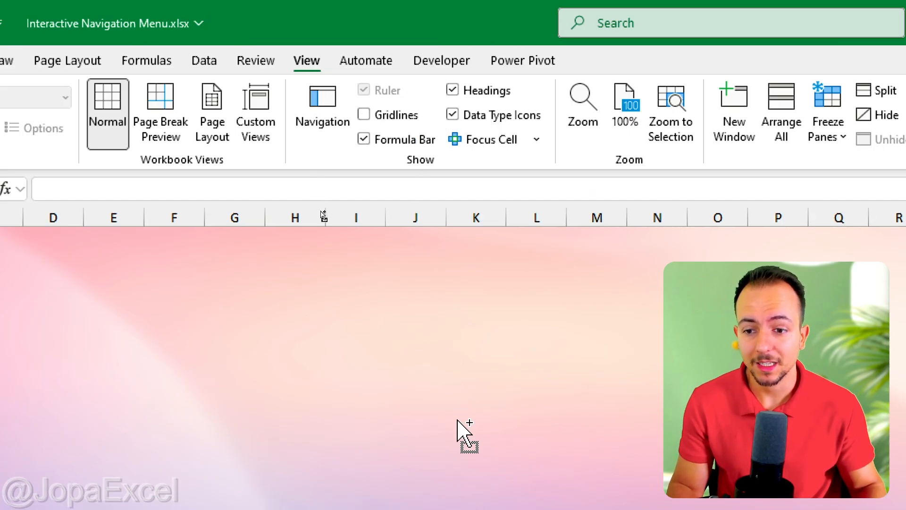
{"action": "scroll", "coordinate": [459, 421], "scroll_direction": "right", "scroll_amount": 7}
{"action": "scroll", "coordinate": [464, 424], "scroll_direction": "down", "scroll_amount": 4}
{"action": "key", "text": "ctrl+2"}
{"action": "mouse_move", "coordinate": [482, 318]}
{"action": "left_mouse_down"}
{"action": "mouse_move", "coordinate": [474, 405]}
{"action": "mouse_move", "coordinate": [476, 388]}
{"action": "left_mouse_up"}
{"action": "left_click_drag", "start_coordinate": [373, 355], "coordinate": [498, 355]}
{"action": "left_click_drag", "start_coordinate": [353, 315], "coordinate": [467, 315]}
{"action": "key", "text": "Escape"}
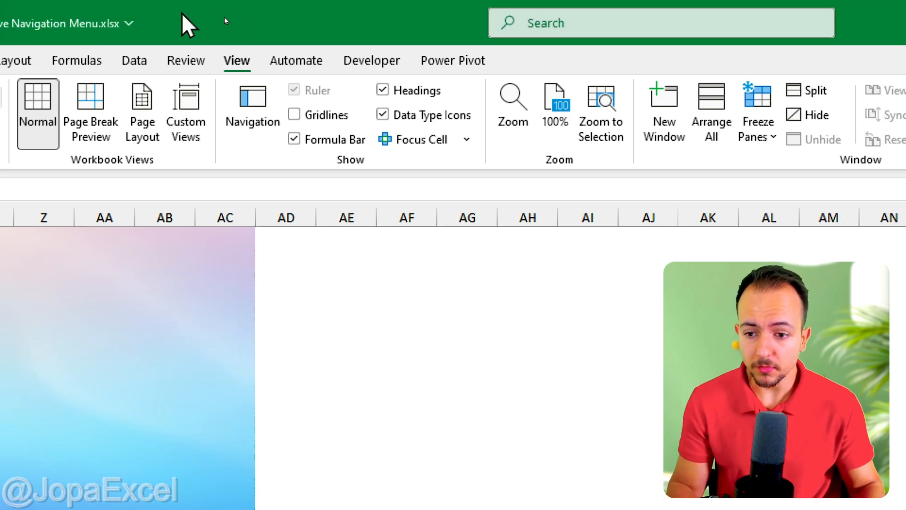
{"action": "scroll", "coordinate": [179, 191], "scroll_direction": "left", "scroll_amount": 7}
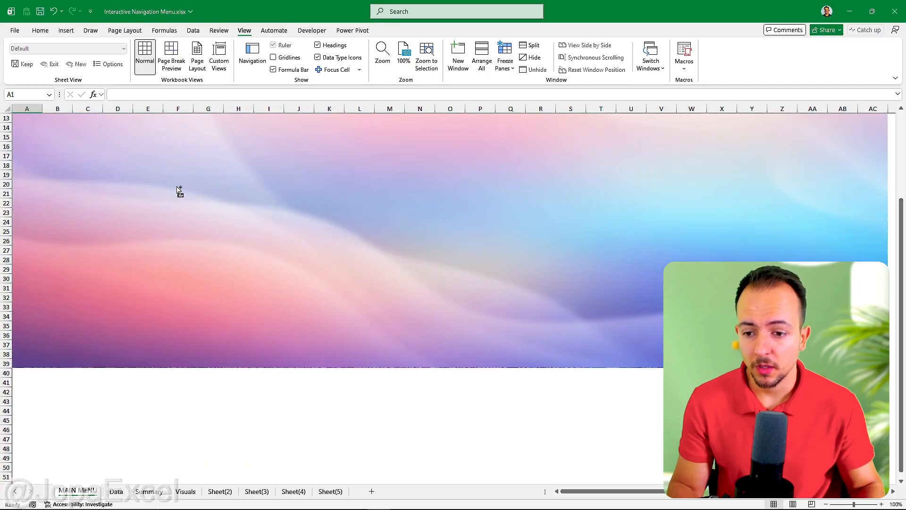
{"action": "scroll", "coordinate": [178, 190], "scroll_direction": "up", "scroll_amount": 4}
Insert a rectangle banner across the background, about columns B to O and rows 4 to 10.
{"action": "left_click", "coordinate": [67, 30]}
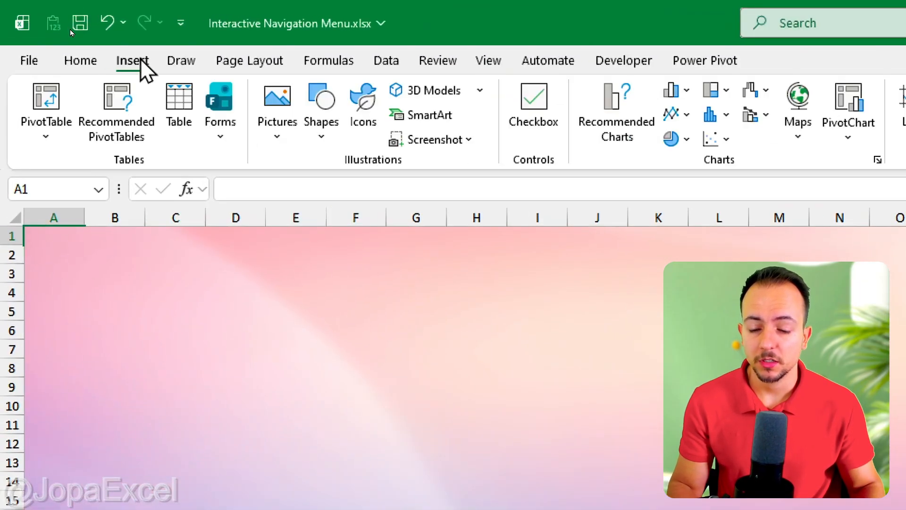
{"action": "left_click", "coordinate": [321, 114]}
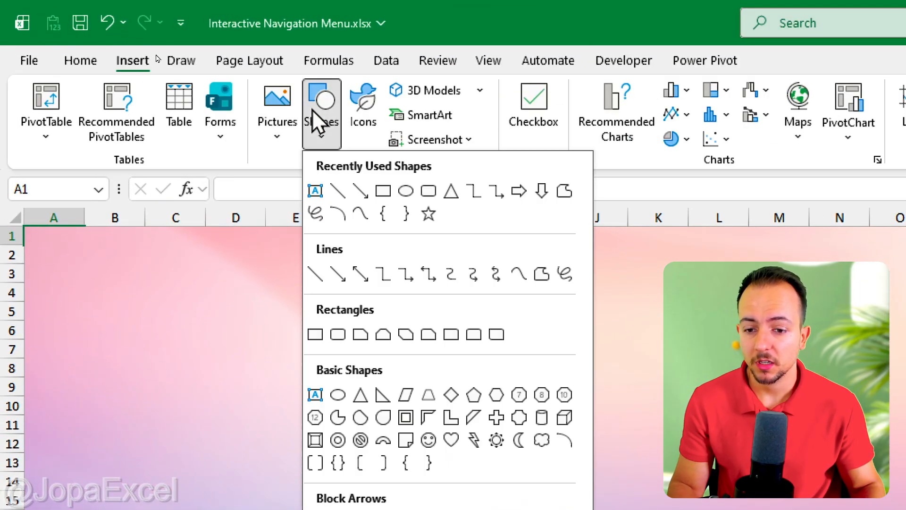
{"action": "left_click", "coordinate": [315, 334]}
{"action": "left_click_drag", "start_coordinate": [115, 295], "coordinate": [905, 465]}
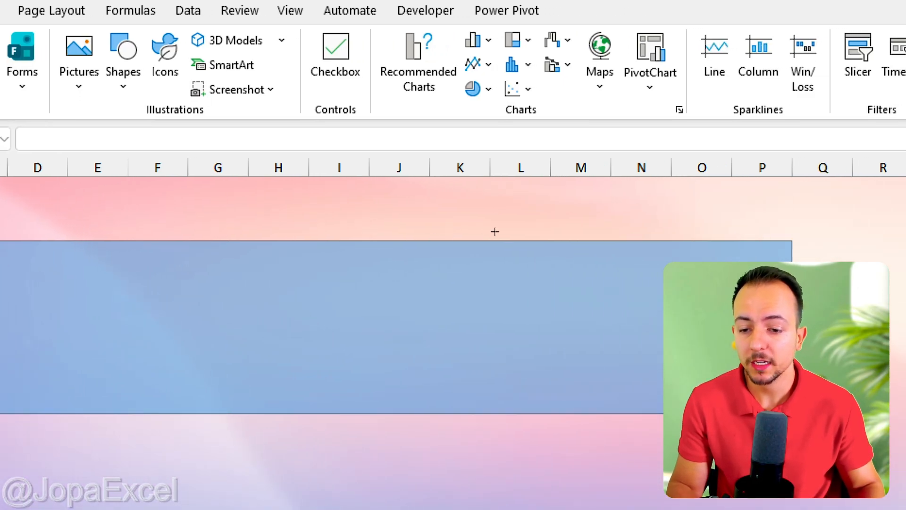
{"action": "left_click_drag", "start_coordinate": [494, 231], "coordinate": [495, 232]}
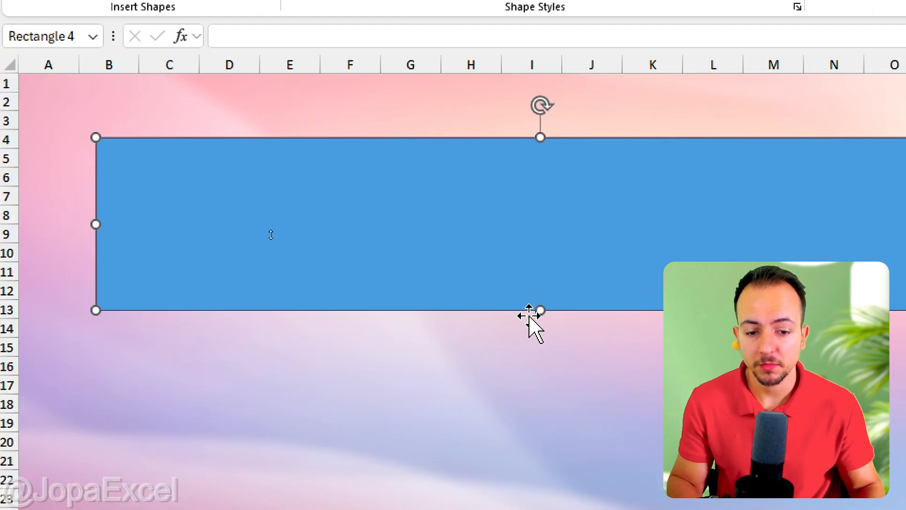
{"action": "left_click_drag", "start_coordinate": [272, 232], "coordinate": [290, 197]}
{"action": "left_click_drag", "start_coordinate": [571, 243], "coordinate": [571, 257]}
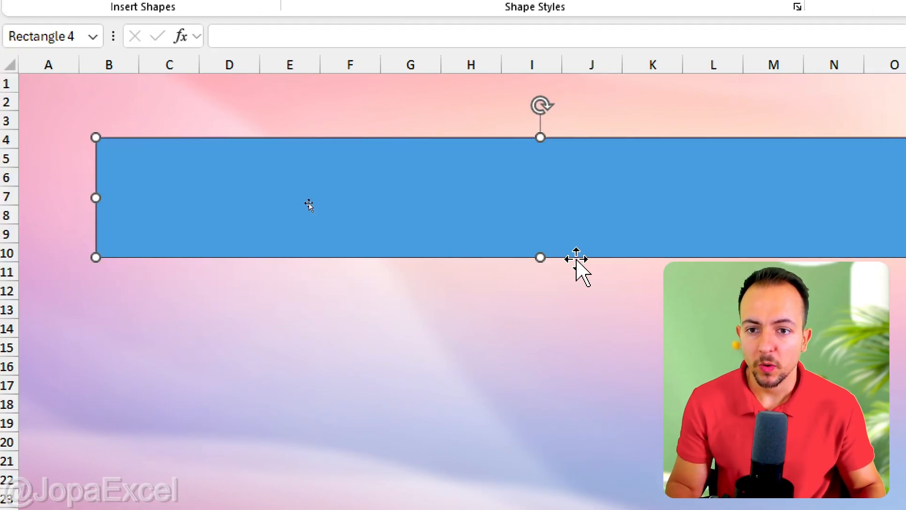
{"action": "left_click_drag", "start_coordinate": [787, 197], "coordinate": [752, 198]}
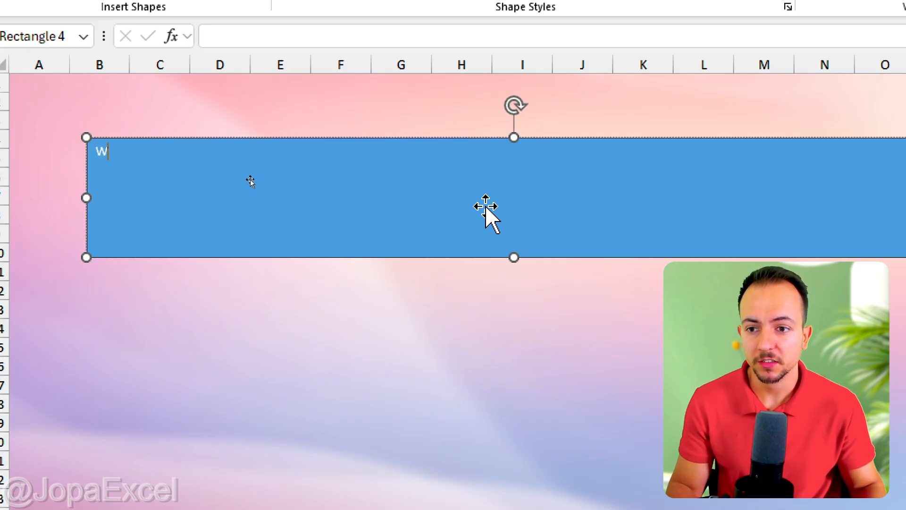
Type Welcome!!! into the rectangle and select the text.
{"action": "type", "text": "!!"}
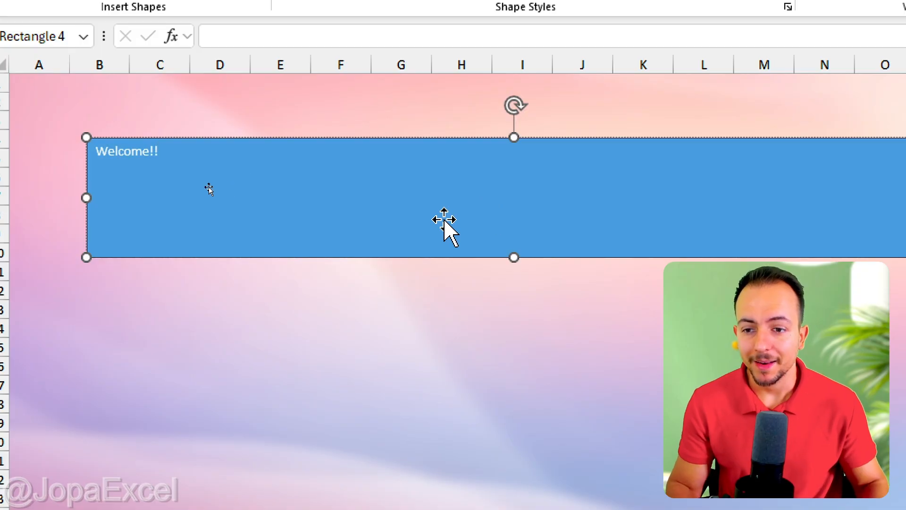
{"action": "key", "text": "ctrl+a"}
{"action": "left_click", "coordinate": [97, 62]}
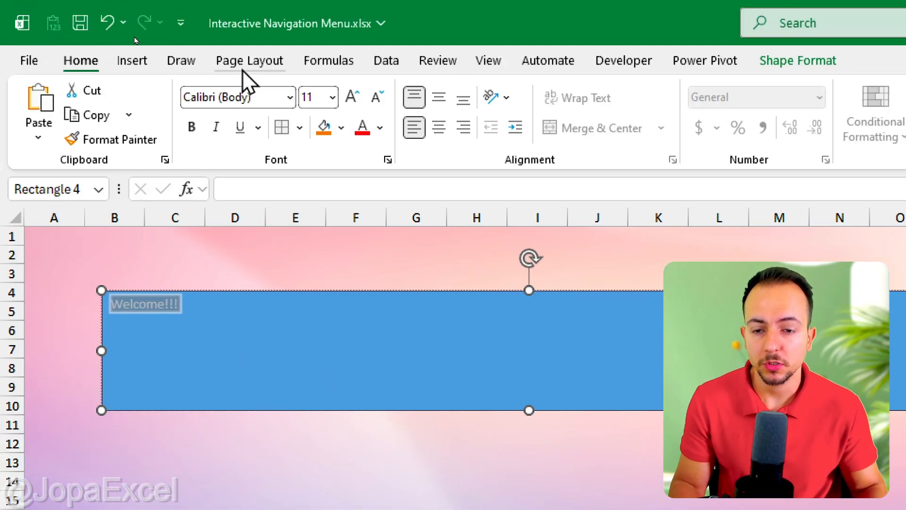
Increase the banner text's font size to 40.
{"action": "left_click", "coordinate": [348, 98]}
{"action": "left_click", "coordinate": [348, 97]}
{"action": "left_click", "coordinate": [347, 98]}
{"action": "left_click", "coordinate": [347, 98]}
{"action": "left_click", "coordinate": [347, 97]}
{"action": "left_click", "coordinate": [347, 98]}
{"action": "left_click", "coordinate": [347, 98]}
{"action": "left_click", "coordinate": [348, 97]}
{"action": "left_click", "coordinate": [347, 98]}
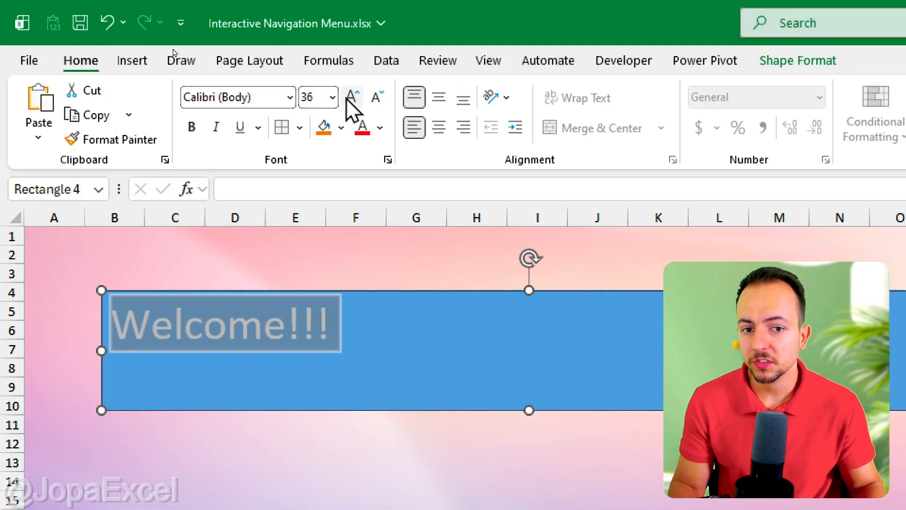
{"action": "left_click", "coordinate": [347, 98]}
Center the banner text horizontally and vertically and make it bold.
{"action": "left_click", "coordinate": [439, 97]}
{"action": "left_click", "coordinate": [439, 127]}
{"action": "left_click", "coordinate": [191, 127]}
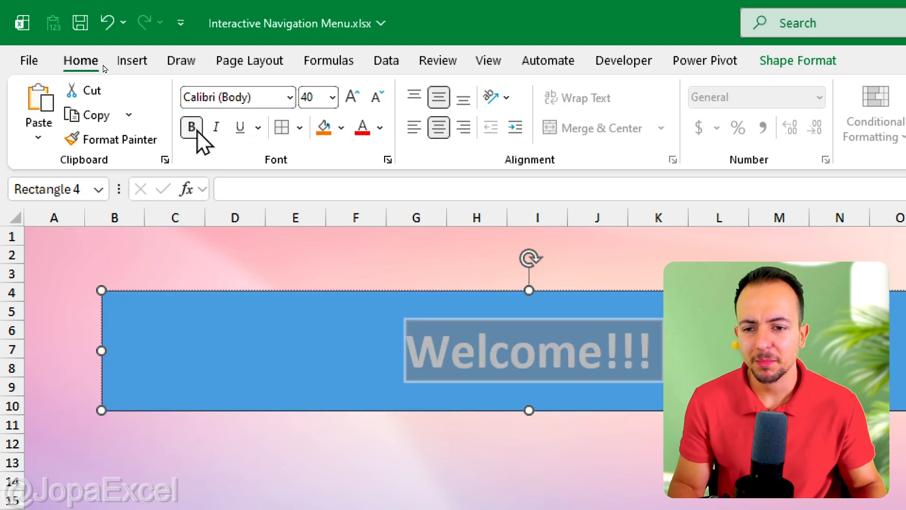
Italicize the banner text and increase its font size to 54.
{"action": "left_click", "coordinate": [216, 126]}
{"action": "left_click", "coordinate": [348, 98]}
{"action": "left_click", "coordinate": [347, 98]}
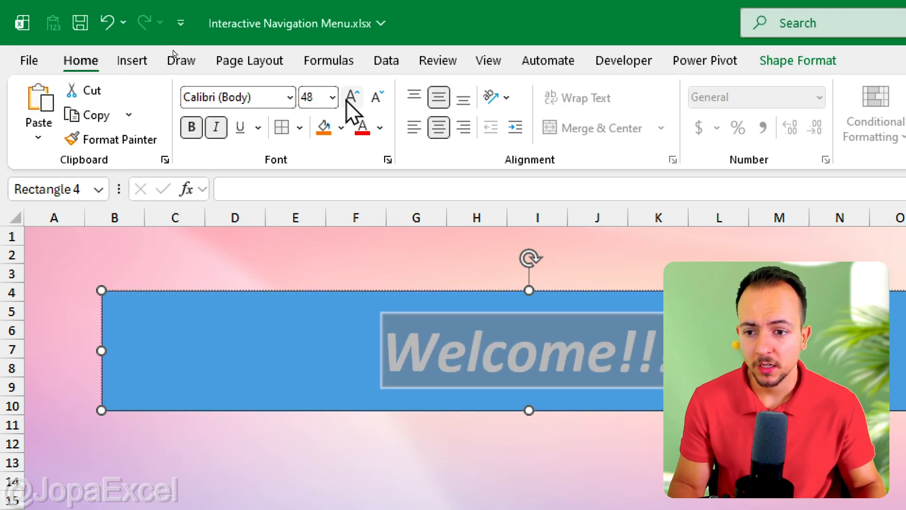
{"action": "left_click", "coordinate": [347, 98]}
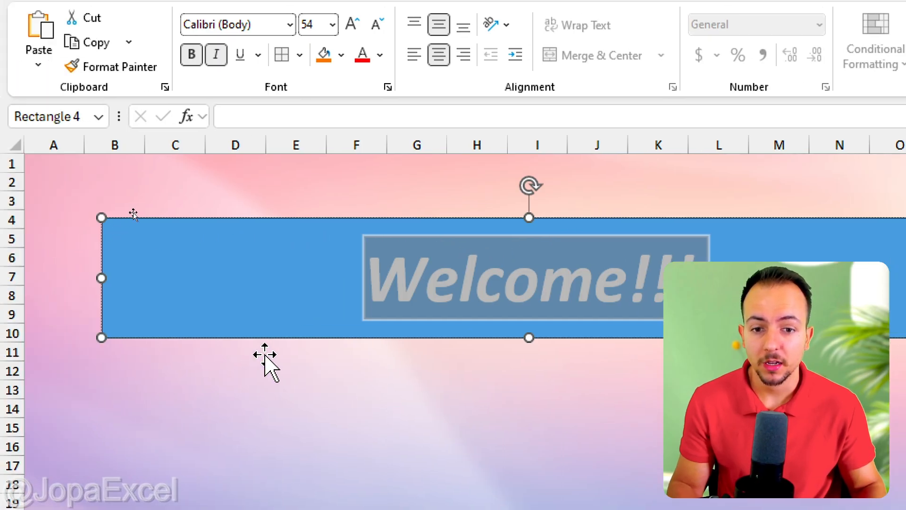
Remove the banner rectangle's outline and its fill so only the text remains.
{"action": "left_click", "coordinate": [296, 338]}
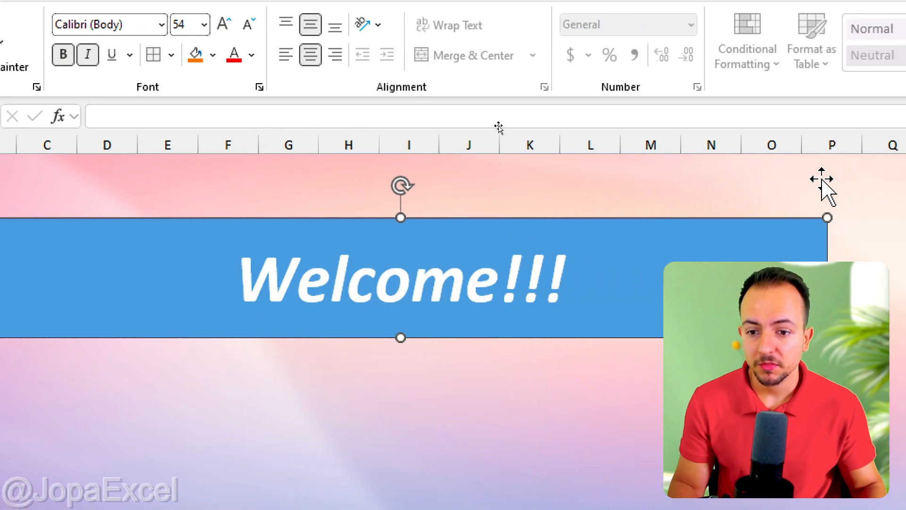
{"action": "left_click", "coordinate": [339, 61]}
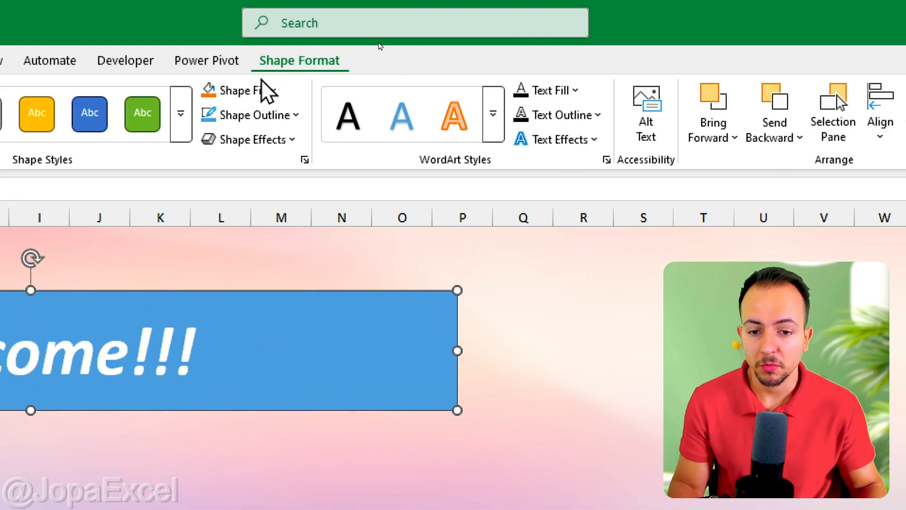
{"action": "left_click", "coordinate": [257, 115]}
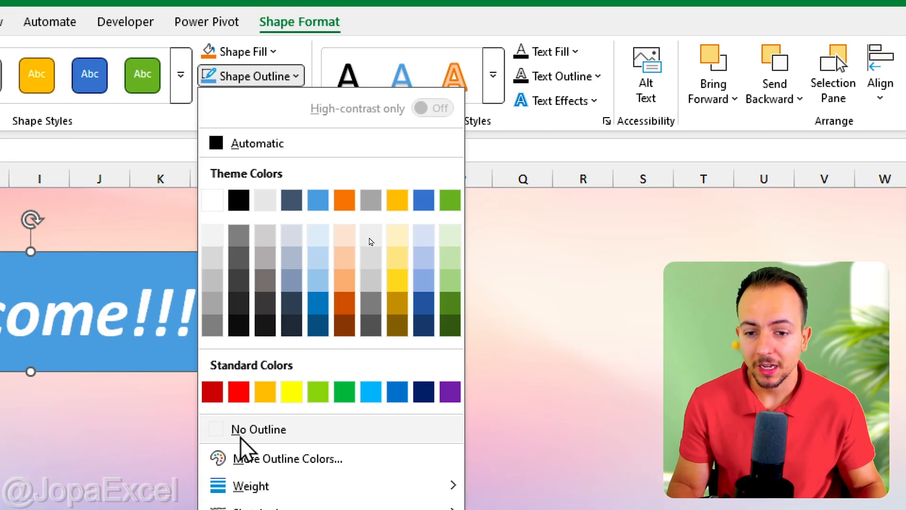
{"action": "left_click", "coordinate": [250, 429]}
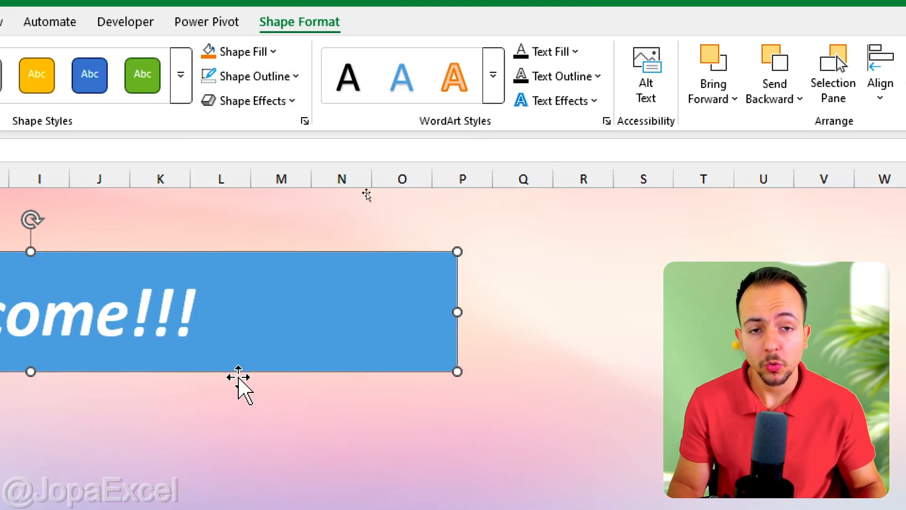
{"action": "left_click", "coordinate": [243, 52]}
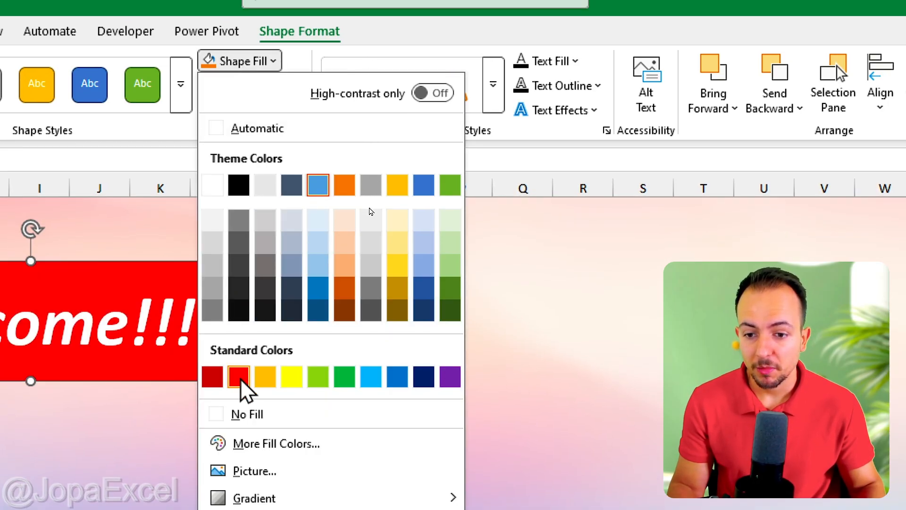
{"action": "left_click", "coordinate": [242, 413]}
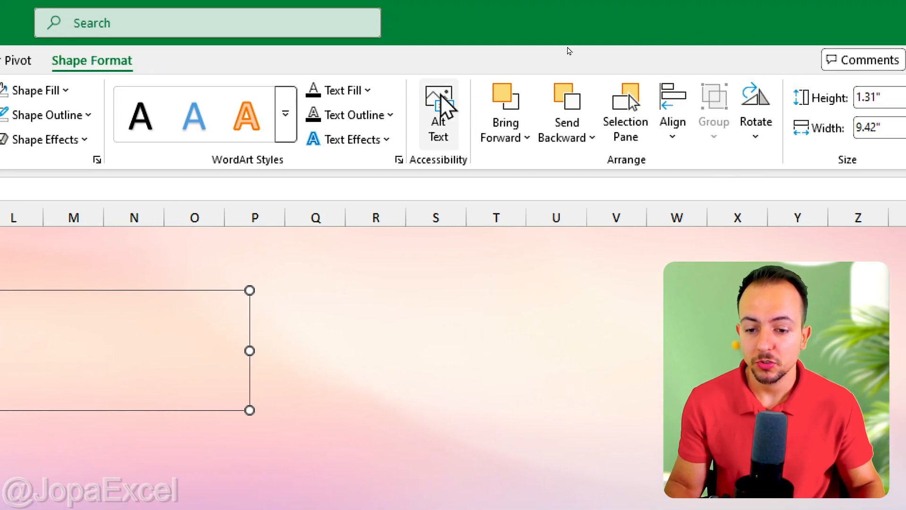
Apply the first outer Shadow text effect to the Welcome!!! text.
{"action": "left_click", "coordinate": [388, 140]}
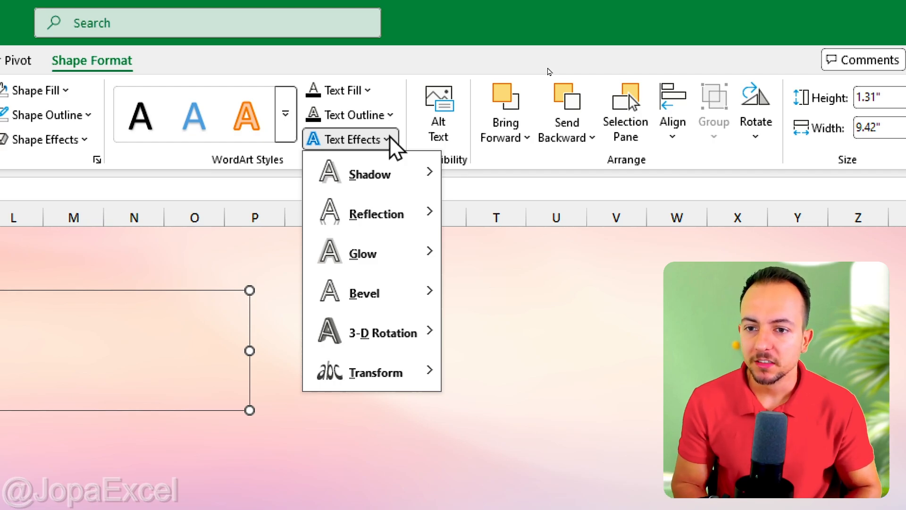
{"action": "mouse_move", "coordinate": [403, 184]}
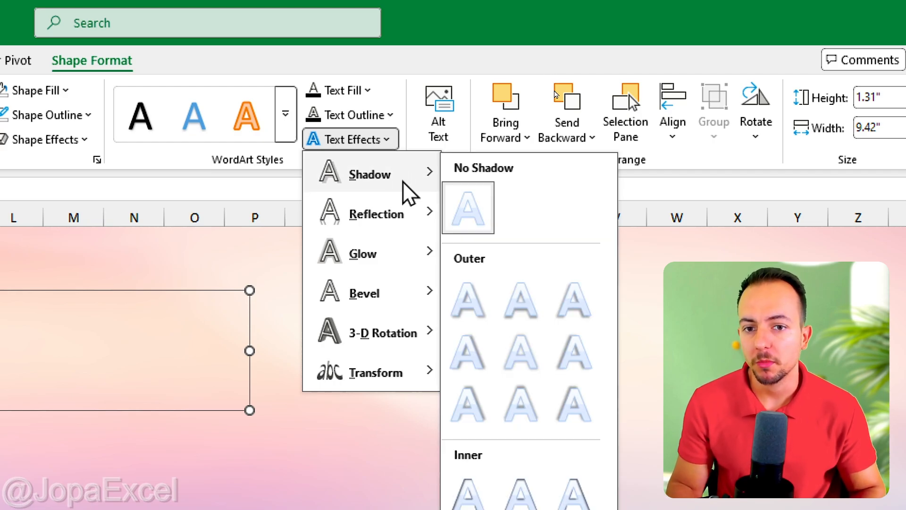
{"action": "left_click", "coordinate": [474, 306]}
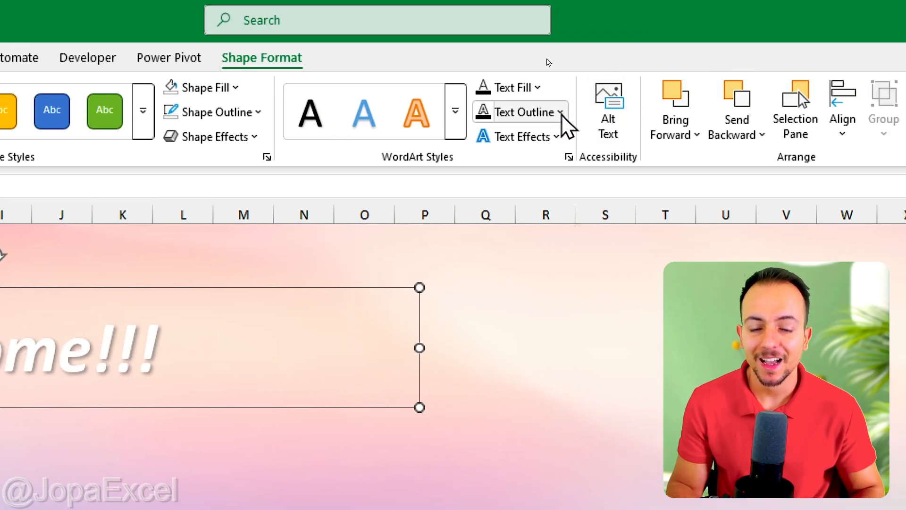
{"action": "left_click", "coordinate": [905, 1]}
{"action": "left_click", "coordinate": [513, 236]}
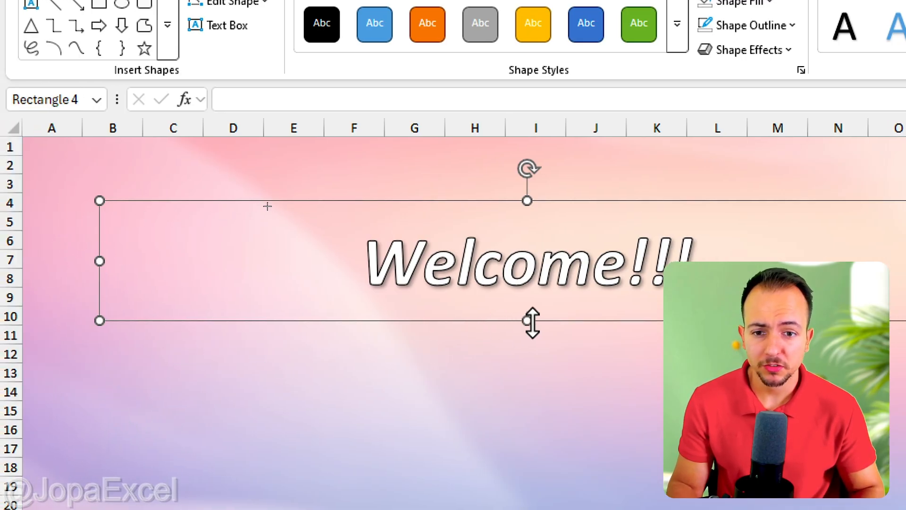
Shorten the banner to about rows 4 to 9 and paste a copy of it.
{"action": "left_click_drag", "start_coordinate": [526, 321], "coordinate": [534, 292]}
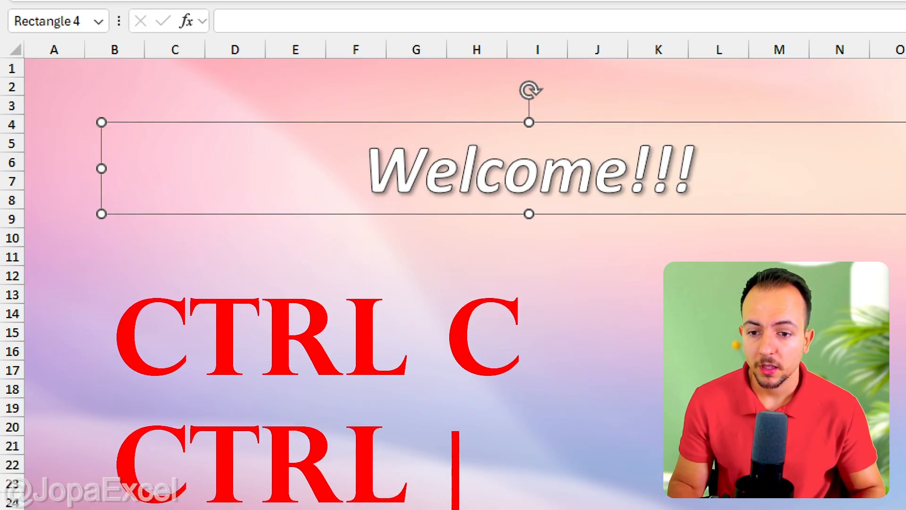
{"action": "key", "text": "ctrl+v"}
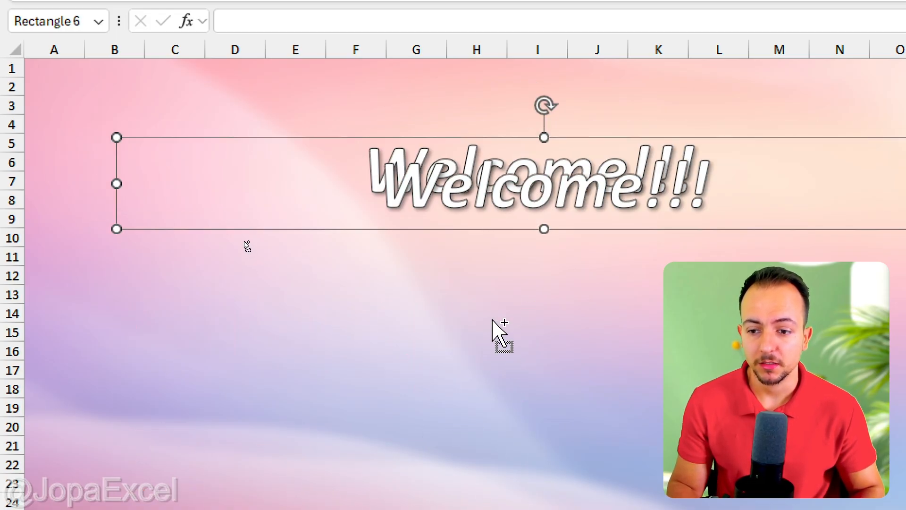
Position the banner copy just below the original, about rows 8 to 11, and reduce its height.
{"action": "left_click_drag", "start_coordinate": [505, 137], "coordinate": [494, 186]}
{"action": "key", "text": "Left"}
{"action": "key", "text": "Left"}
{"action": "key", "text": "Down"}
{"action": "key", "text": "Down"}
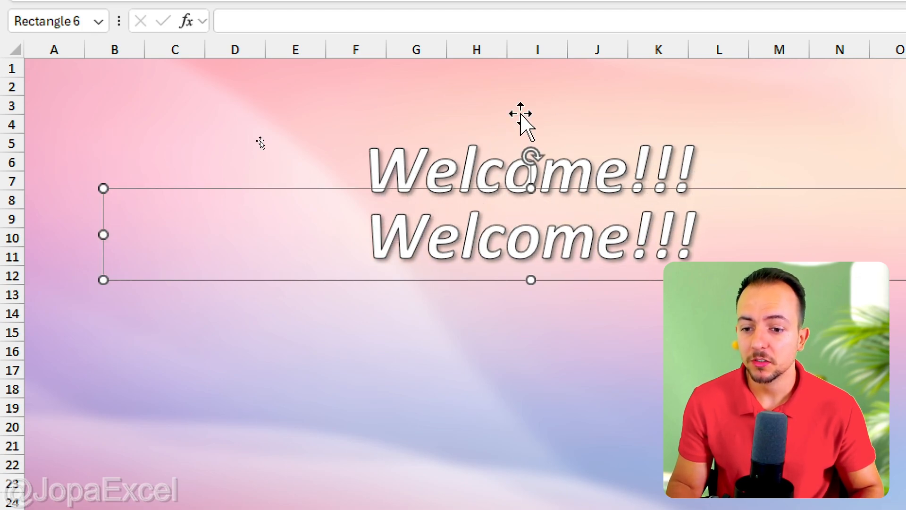
{"action": "left_click_drag", "start_coordinate": [526, 277], "coordinate": [552, 253]}
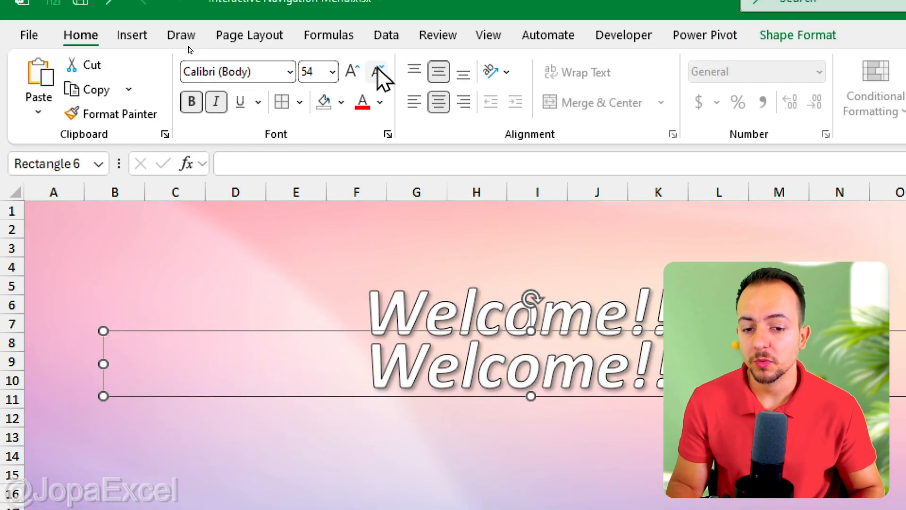
Decrease the font size of the copied banner's text.
{"action": "left_click", "coordinate": [377, 71]}
{"action": "left_click", "coordinate": [378, 71]}
{"action": "left_click", "coordinate": [378, 71]}
{"action": "left_click", "coordinate": [378, 70]}
{"action": "left_click", "coordinate": [377, 70]}
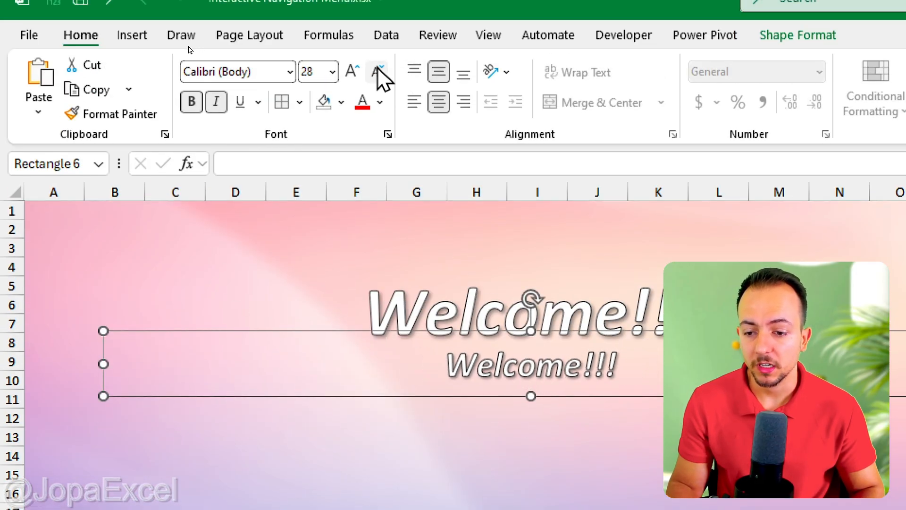
{"action": "left_click", "coordinate": [377, 70]}
{"action": "left_click", "coordinate": [378, 71]}
Replace the copied banner's text with the subtitle Choose an option b.
{"action": "key", "text": "ctrl+a"}
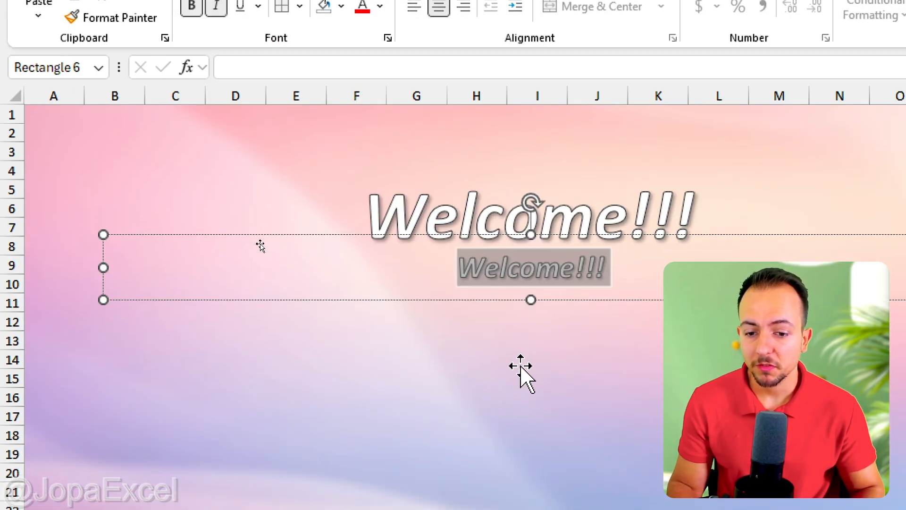
{"action": "type", "text": "Choose"}
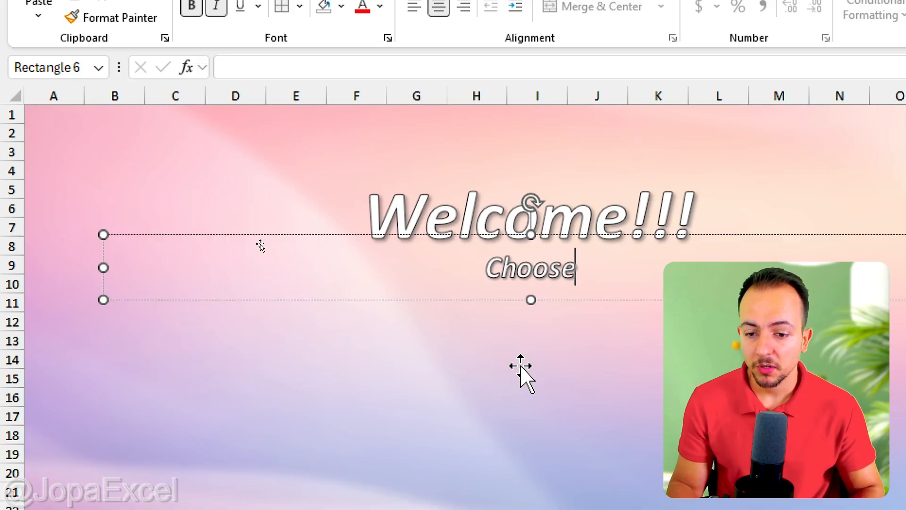
{"action": "type", "text": " an option b"}
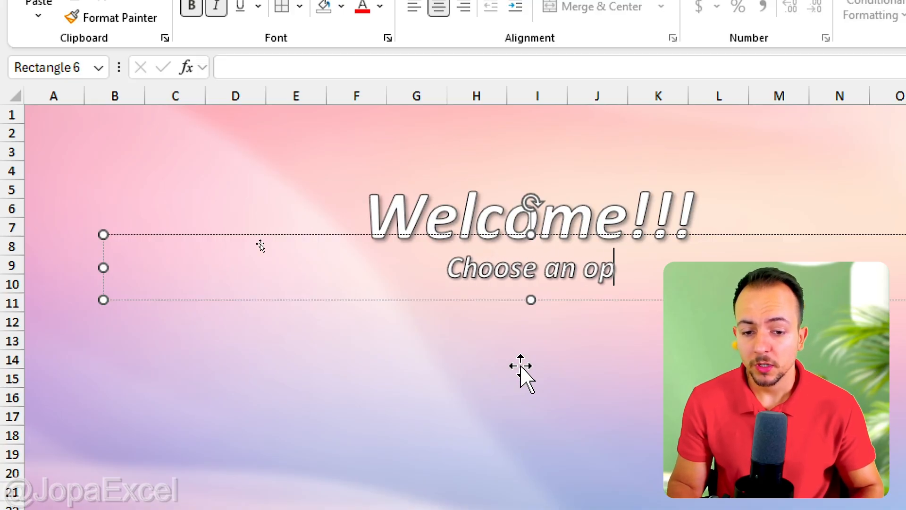
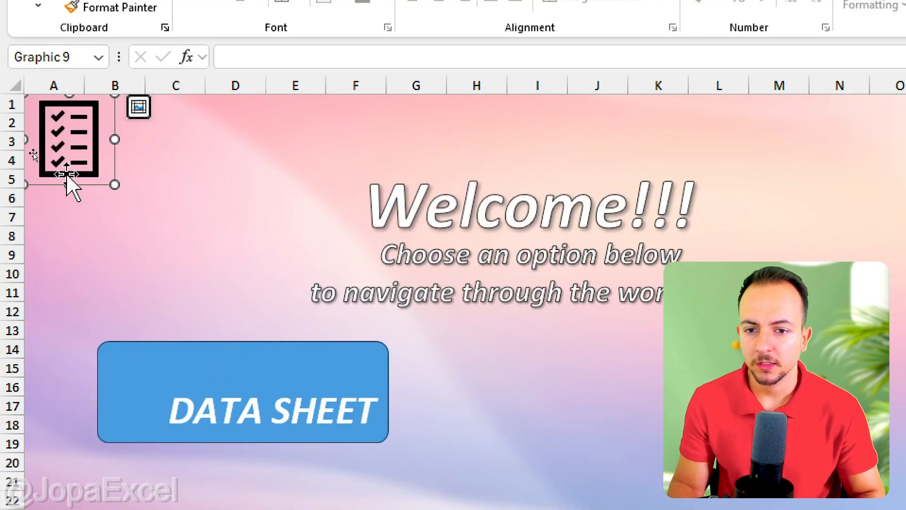
Move the checklist icon onto the left side of the DATA SHEET button and shrink it to fit.
{"action": "left_click_drag", "start_coordinate": [68, 175], "coordinate": [134, 423]}
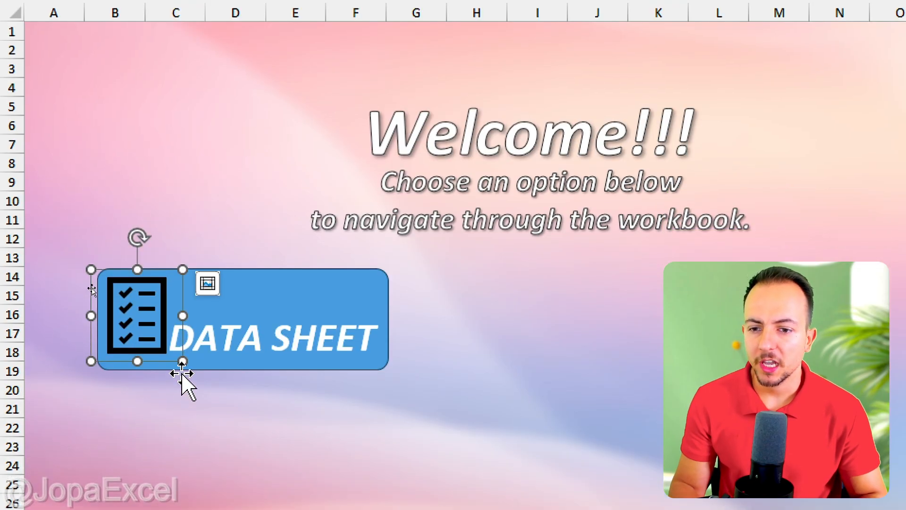
{"action": "left_click_drag", "start_coordinate": [191, 371], "coordinate": [169, 347]}
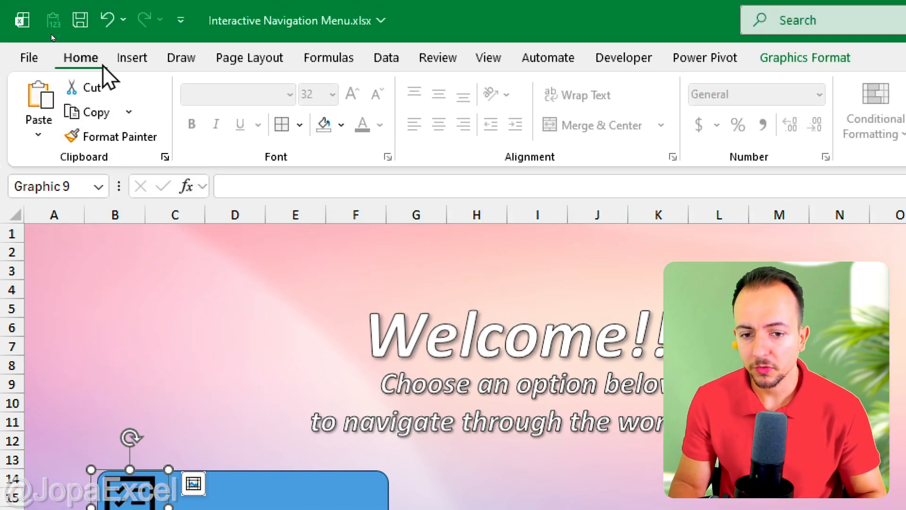
Recolor the checklist icon white.
{"action": "left_click", "coordinate": [342, 124]}
{"action": "left_click", "coordinate": [331, 246]}
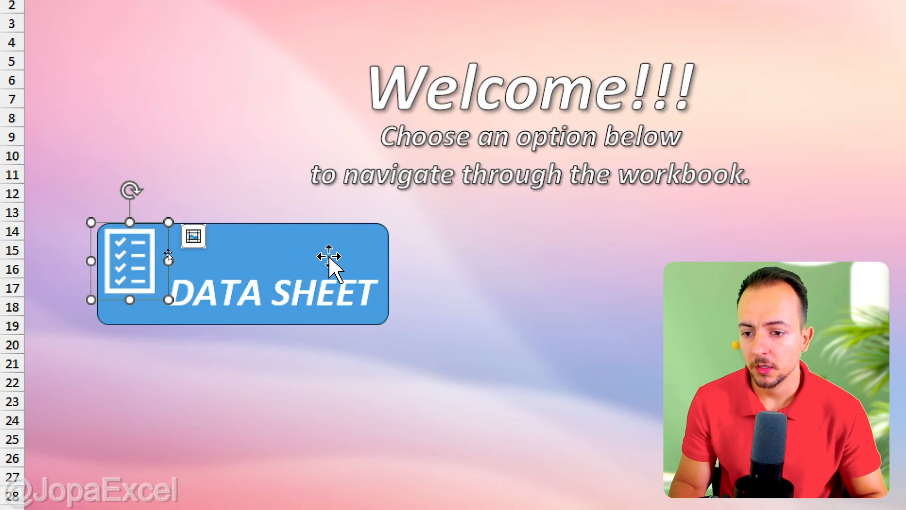
{"action": "left_click", "coordinate": [181, 286]}
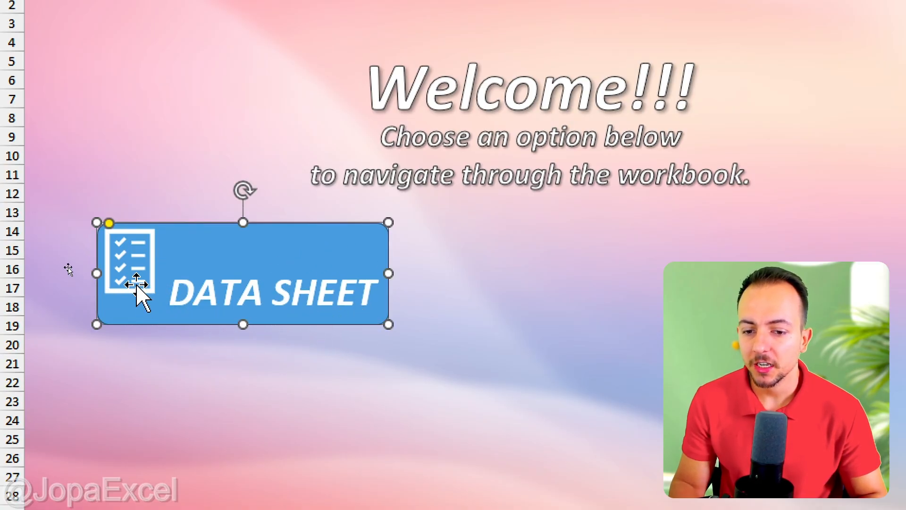
{"action": "left_click", "coordinate": [118, 253]}
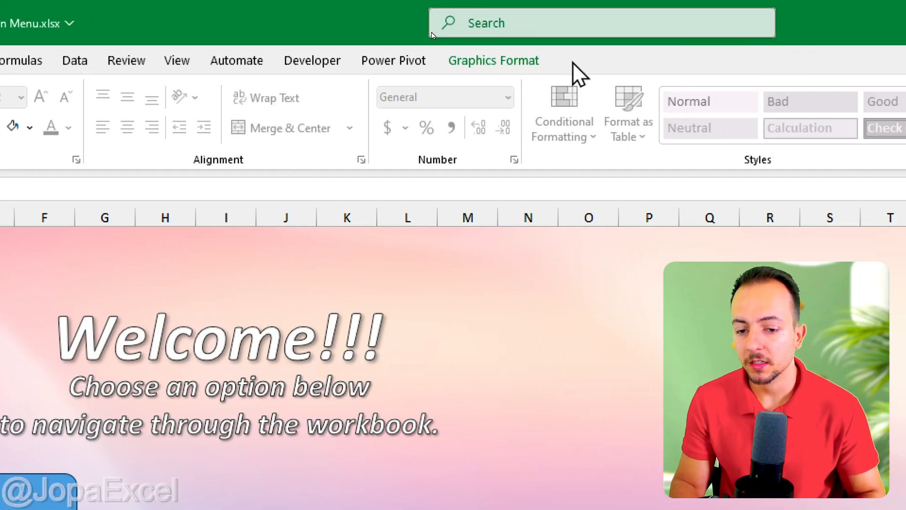
{"action": "left_click", "coordinate": [512, 60]}
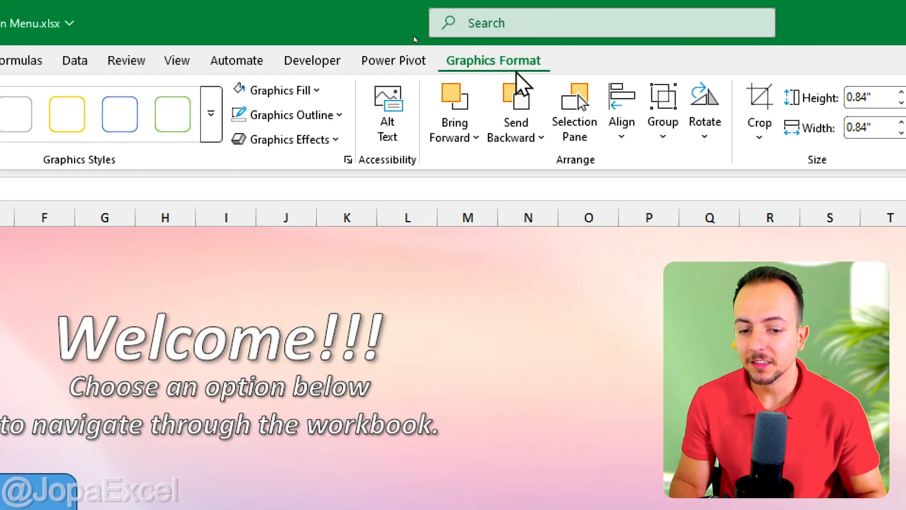
{"action": "left_click", "coordinate": [312, 142]}
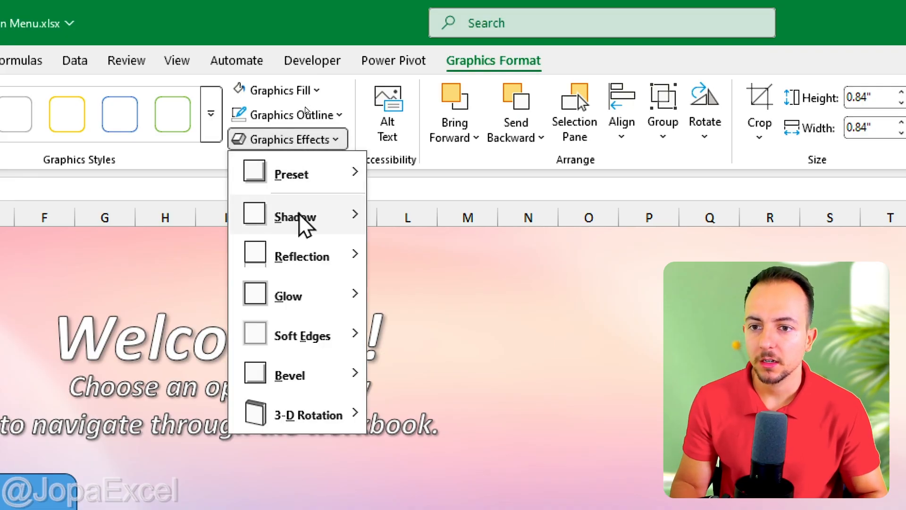
{"action": "key", "text": "Escape"}
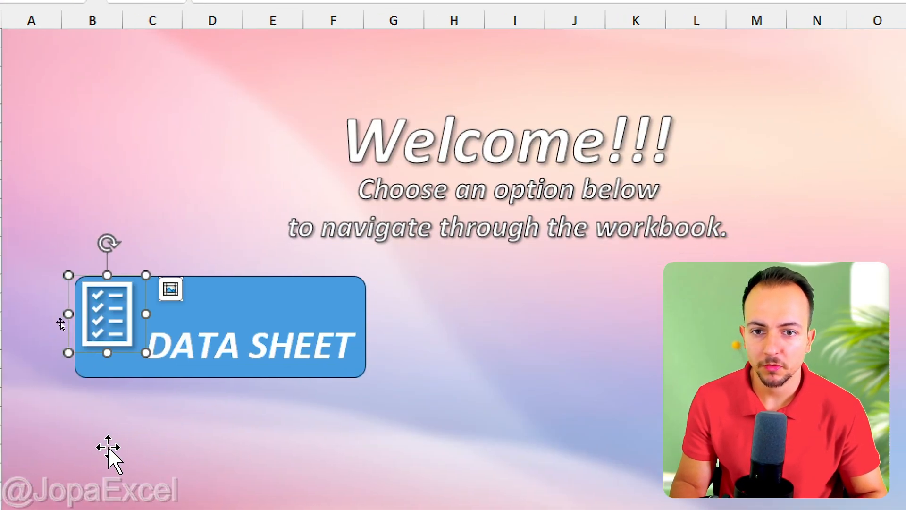
Open Format Shape for the DATA SHEET button and apply a preset outer shadow to it.
{"action": "left_click", "coordinate": [60, 465]}
{"action": "right_click", "coordinate": [60, 466]}
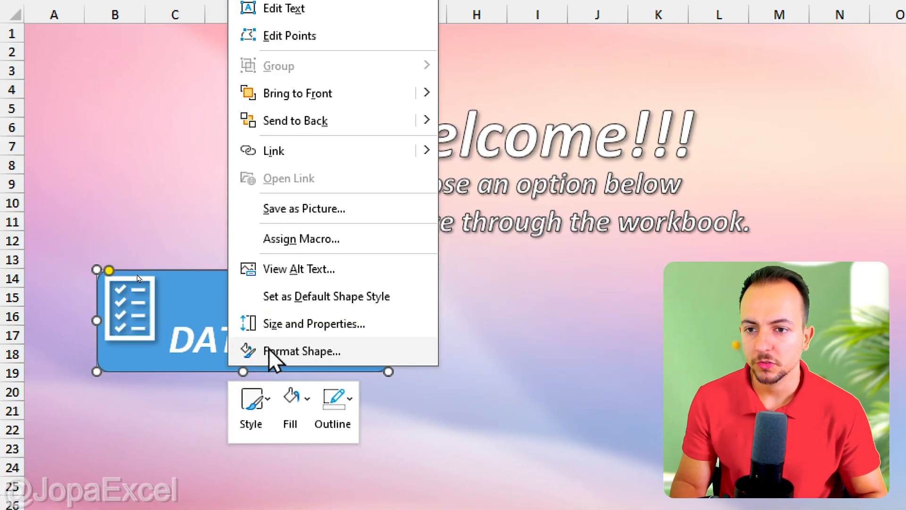
{"action": "left_click", "coordinate": [338, 351]}
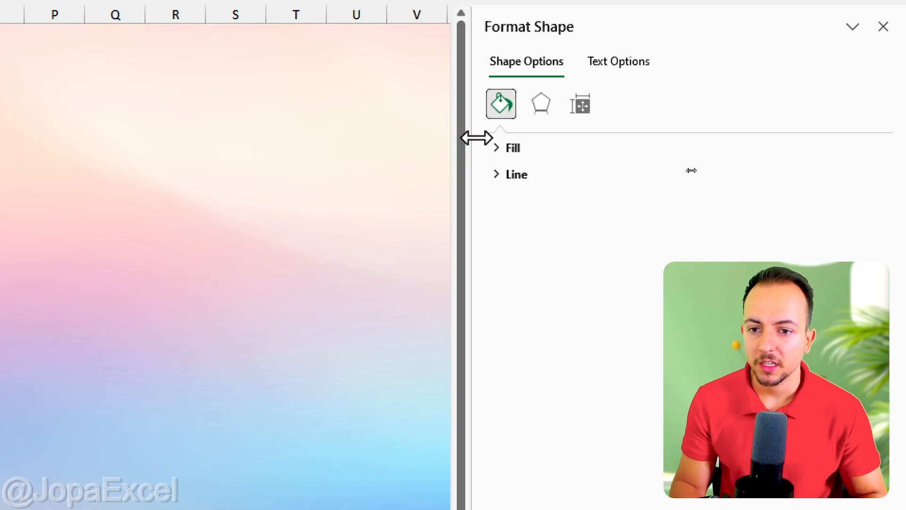
{"action": "left_click_drag", "start_coordinate": [473, 138], "coordinate": [325, 159]}
{"action": "left_click", "coordinate": [390, 105]}
{"action": "left_click", "coordinate": [376, 149]}
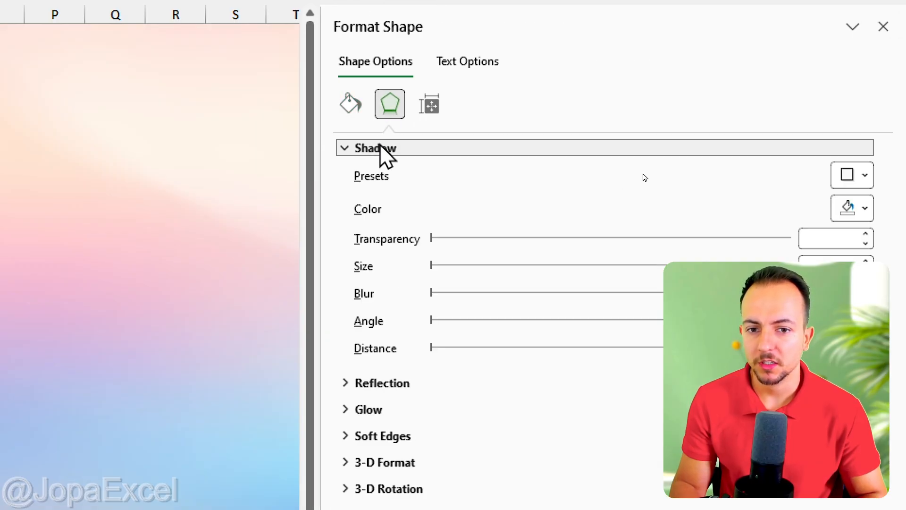
{"action": "left_click", "coordinate": [857, 175]}
{"action": "left_click", "coordinate": [753, 302]}
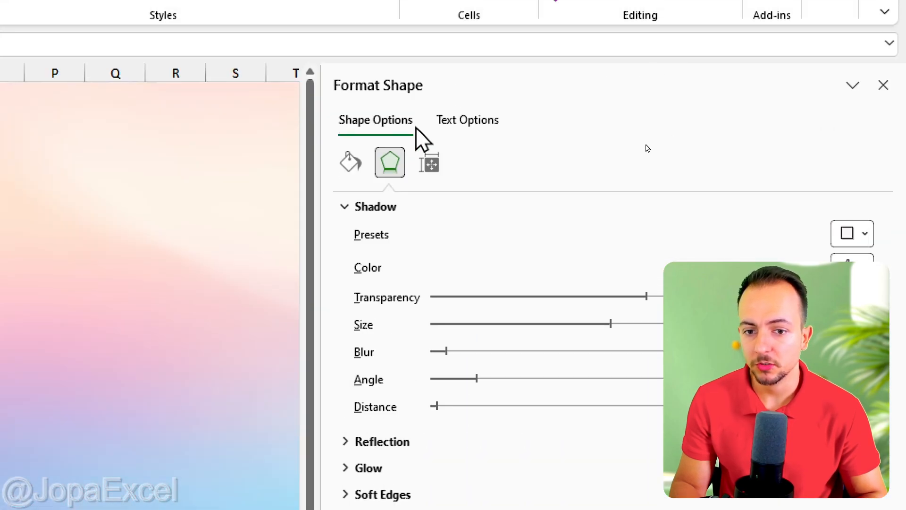
Change the button's outline color in the line settings.
{"action": "left_click", "coordinate": [443, 53]}
{"action": "left_click", "coordinate": [363, 234]}
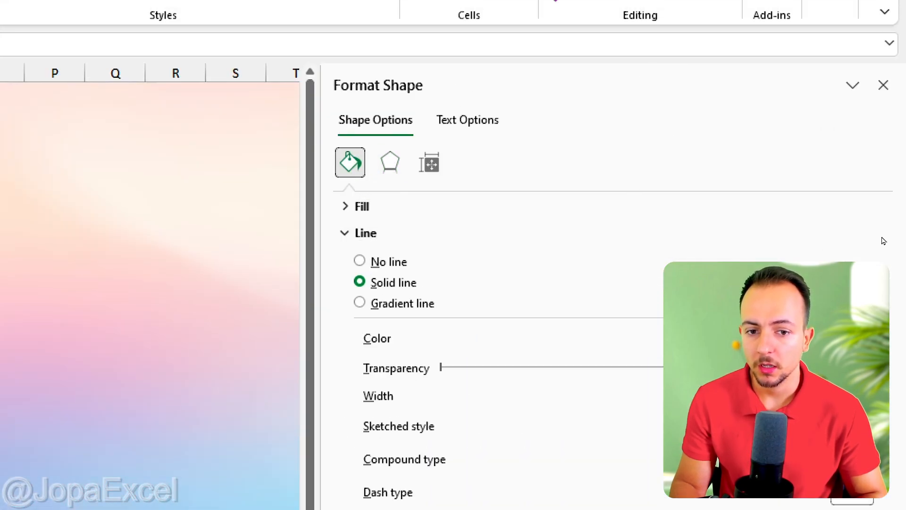
{"action": "left_click", "coordinate": [852, 337]}
{"action": "left_click", "coordinate": [656, 435]}
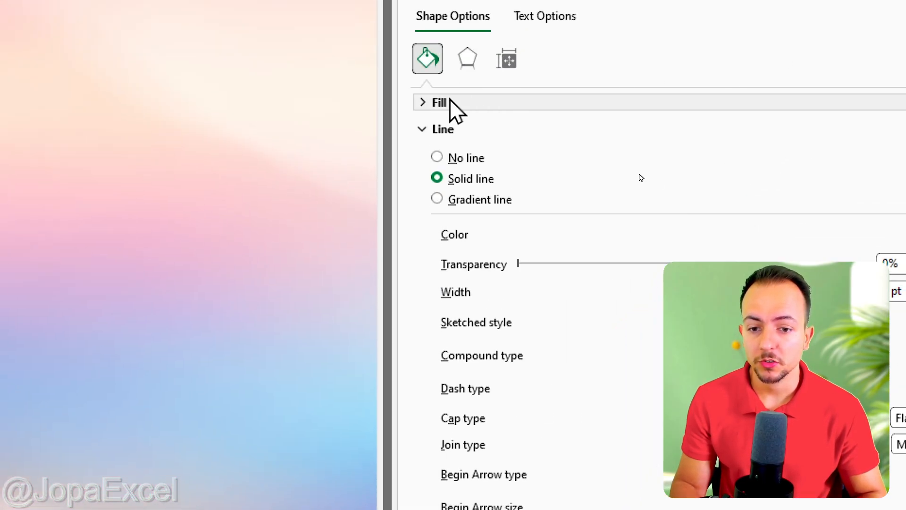
Switch the button's fill to a linear gradient and remove the extra stops, leaving only the two end stops.
{"action": "left_click", "coordinate": [449, 100]}
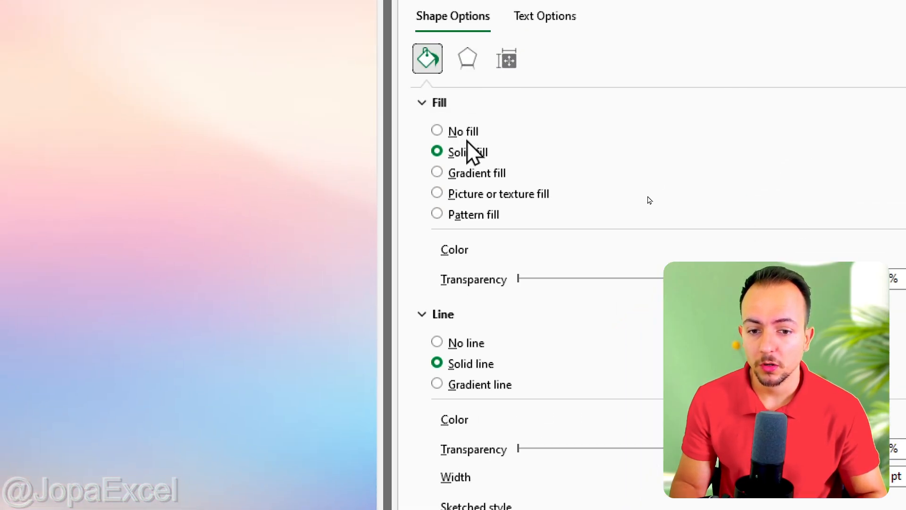
{"action": "left_click", "coordinate": [475, 172]}
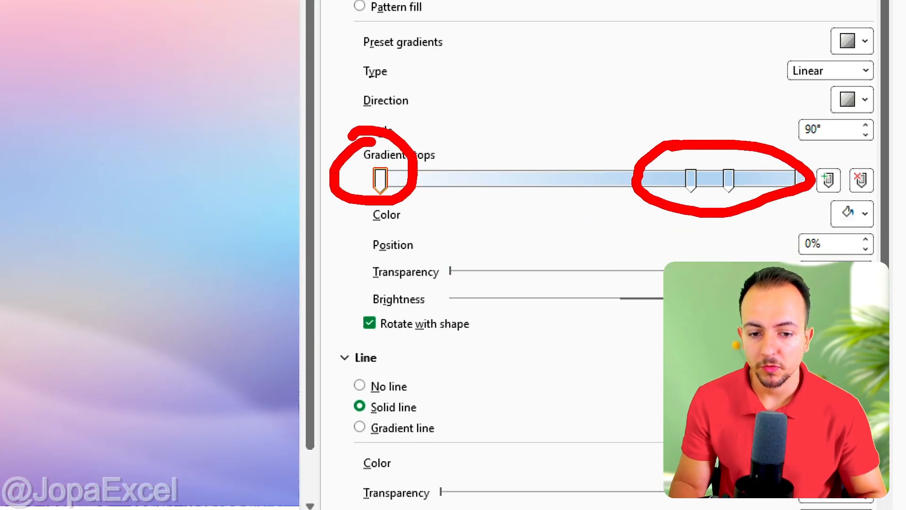
{"action": "left_click", "coordinate": [860, 181]}
{"action": "left_click", "coordinate": [860, 181]}
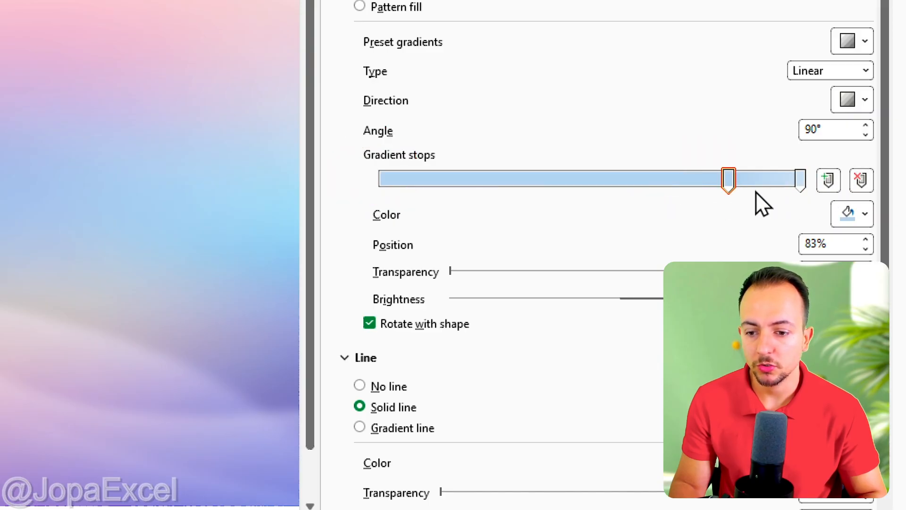
{"action": "left_click_drag", "start_coordinate": [733, 188], "coordinate": [379, 189]}
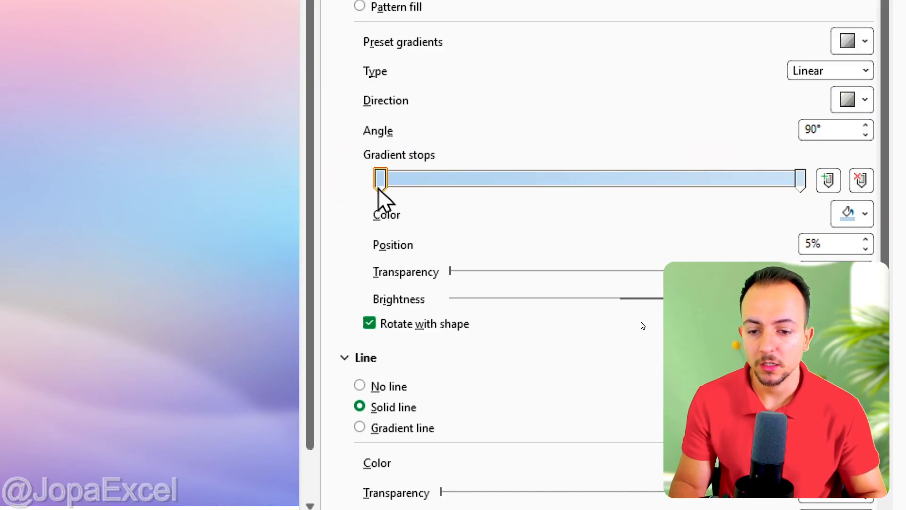
{"action": "left_click", "coordinate": [803, 181]}
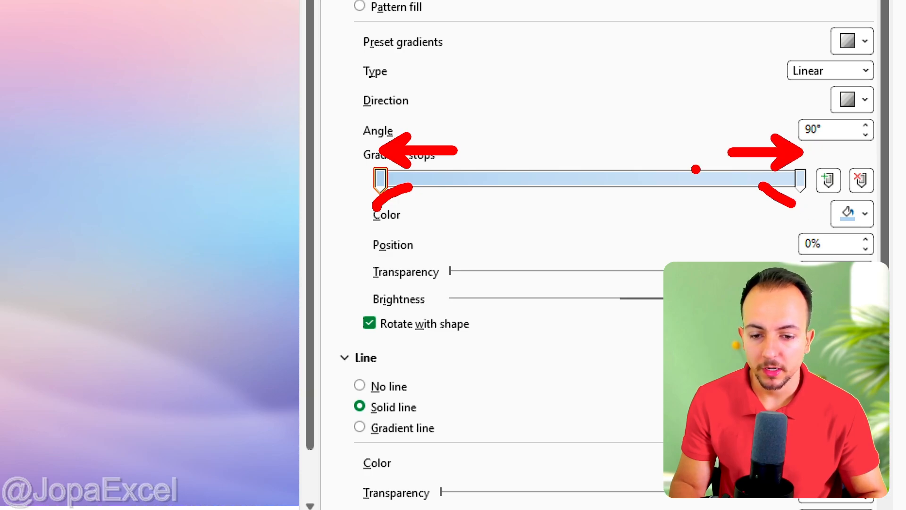
Color the first gradient stop purple using the standard colors palette.
{"action": "left_click", "coordinate": [842, 213]}
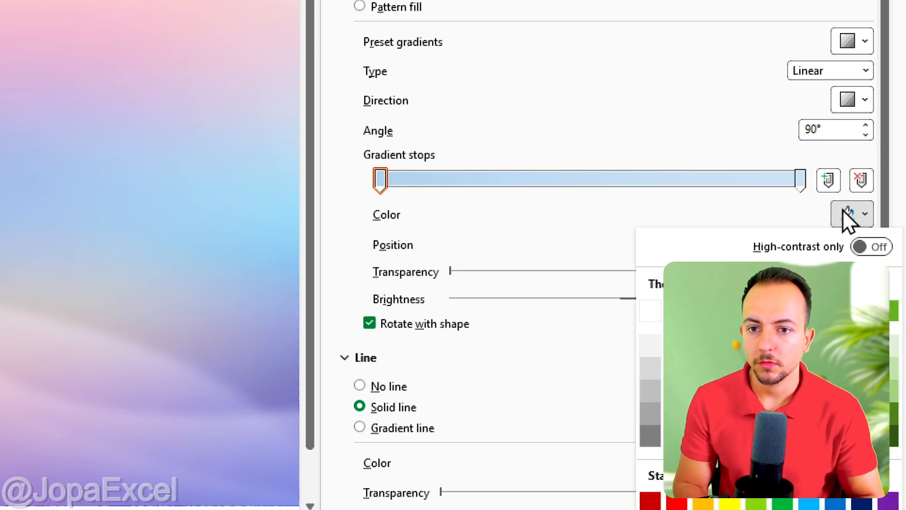
{"action": "left_click", "coordinate": [706, 488]}
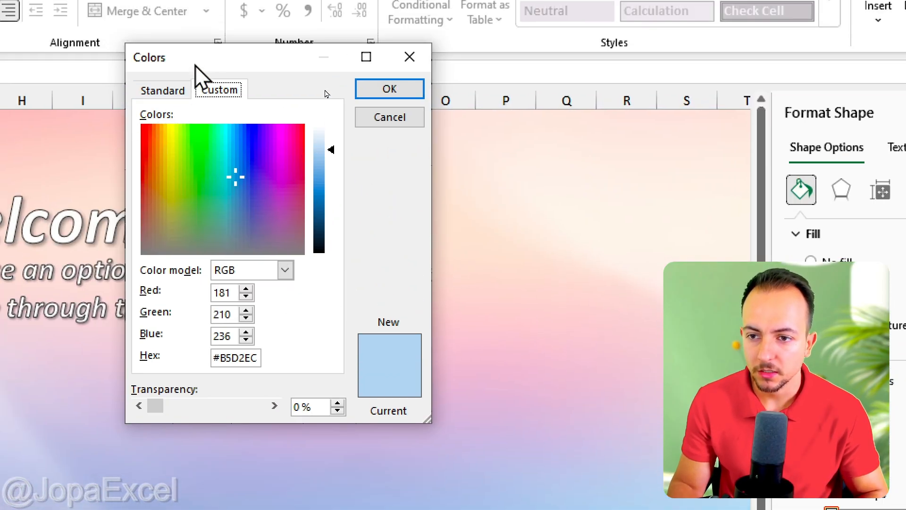
{"action": "left_click_drag", "start_coordinate": [196, 70], "coordinate": [353, 106]}
{"action": "left_click", "coordinate": [333, 125]}
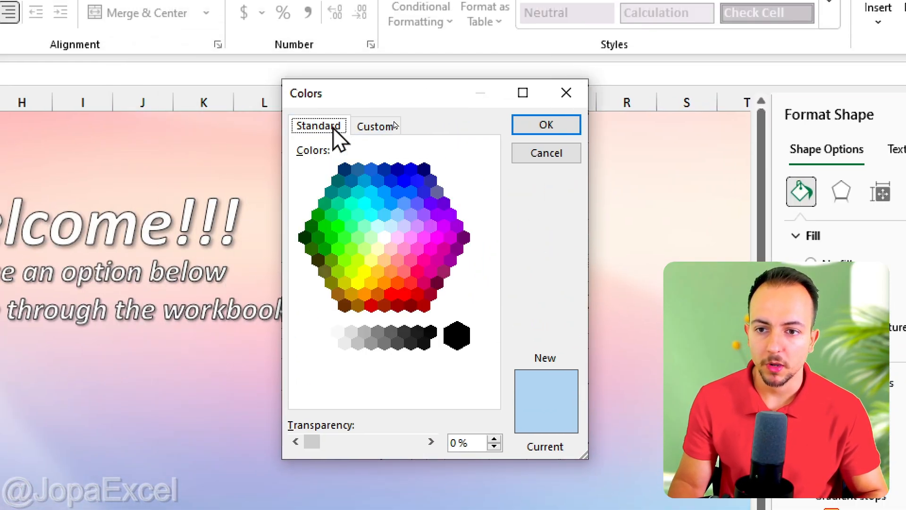
{"action": "left_click", "coordinate": [429, 227]}
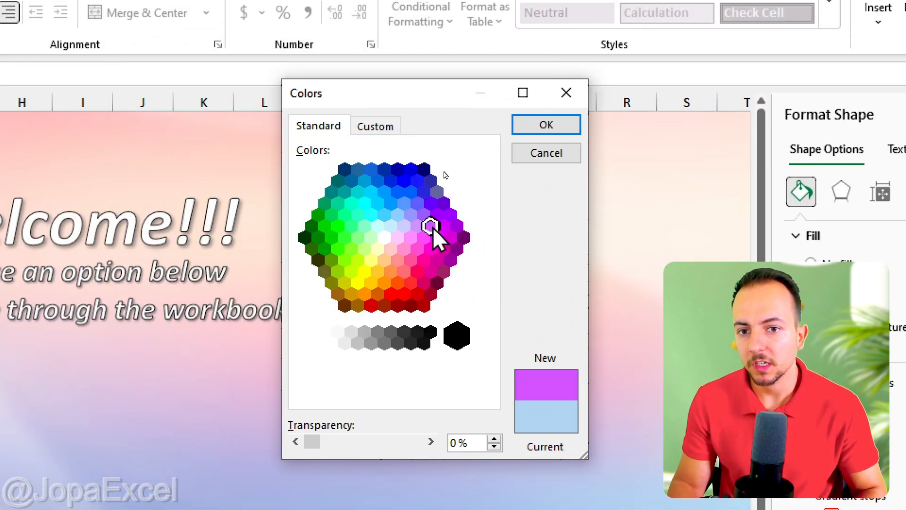
{"action": "left_click", "coordinate": [543, 126]}
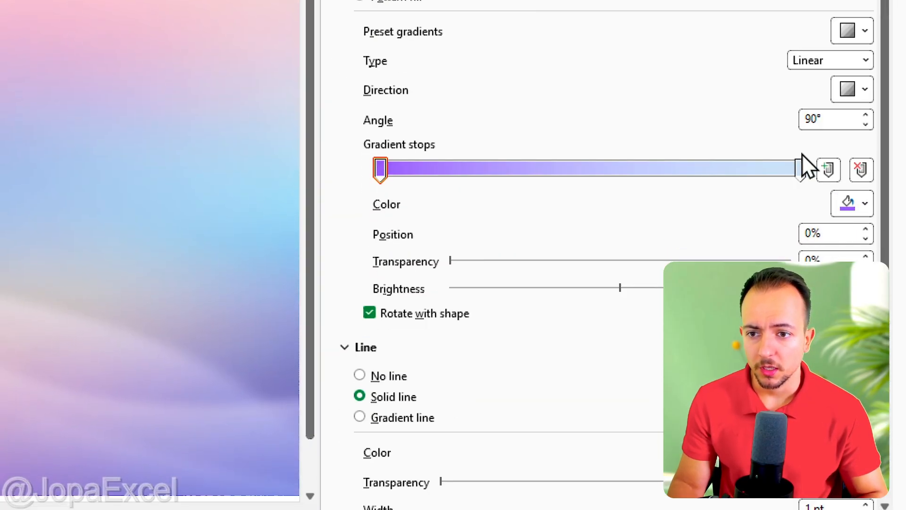
Color the last gradient stop red and raise its brightness.
{"action": "left_click", "coordinate": [801, 168]}
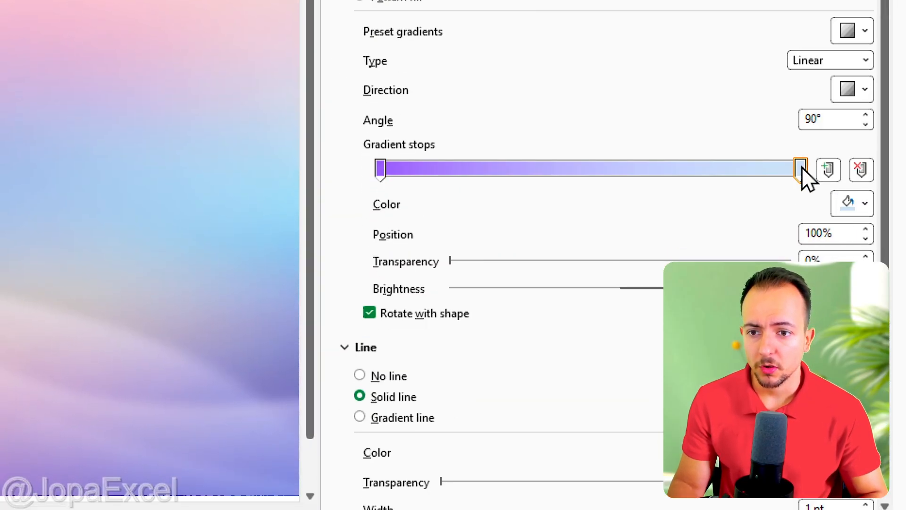
{"action": "left_click", "coordinate": [852, 210]}
{"action": "left_click", "coordinate": [656, 80]}
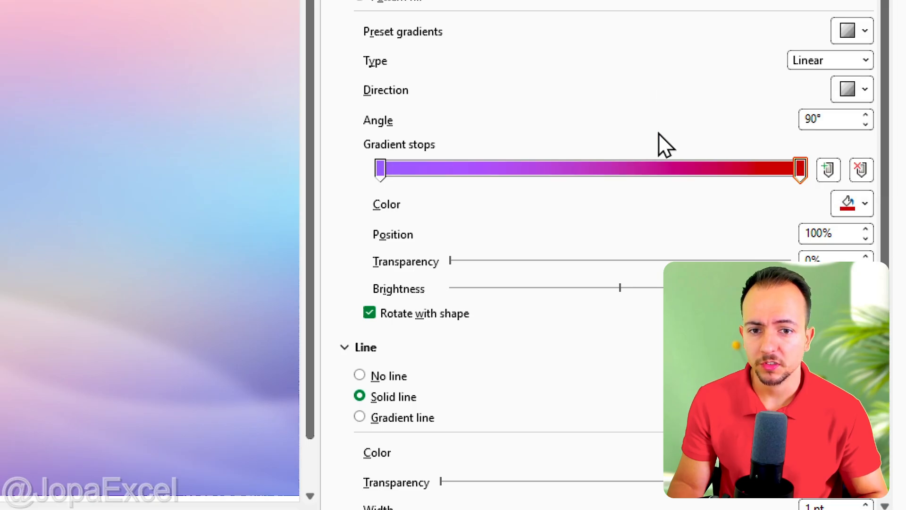
{"action": "left_click_drag", "start_coordinate": [633, 288], "coordinate": [660, 292]}
{"action": "left_click", "coordinate": [381, 171]}
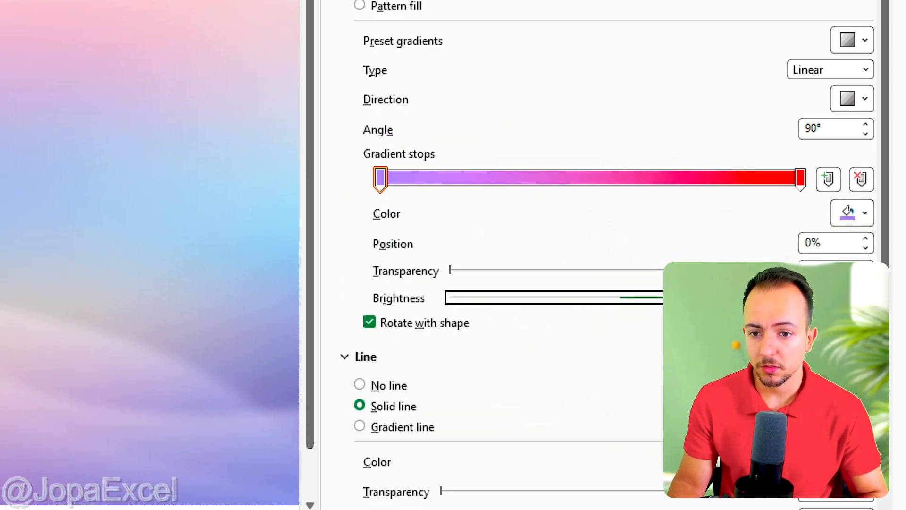
{"action": "left_click", "coordinate": [800, 180]}
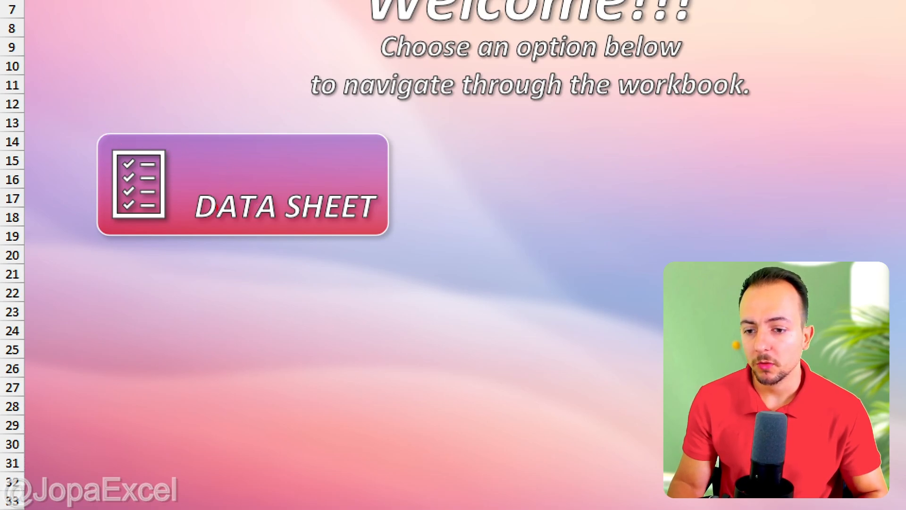
Select the button together with its icon and duplicate both.
{"action": "left_click", "coordinate": [177, 224]}
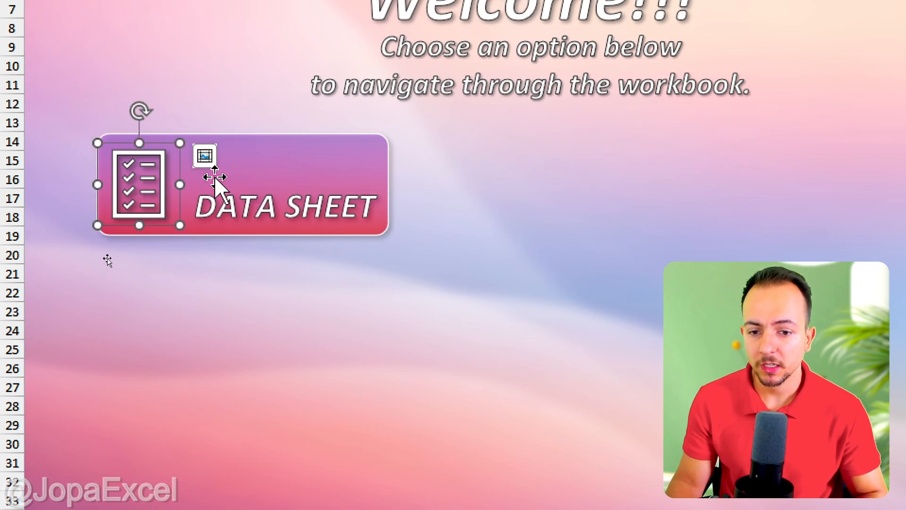
{"action": "left_click", "coordinate": [148, 176]}
{"action": "left_click", "coordinate": [245, 174]}
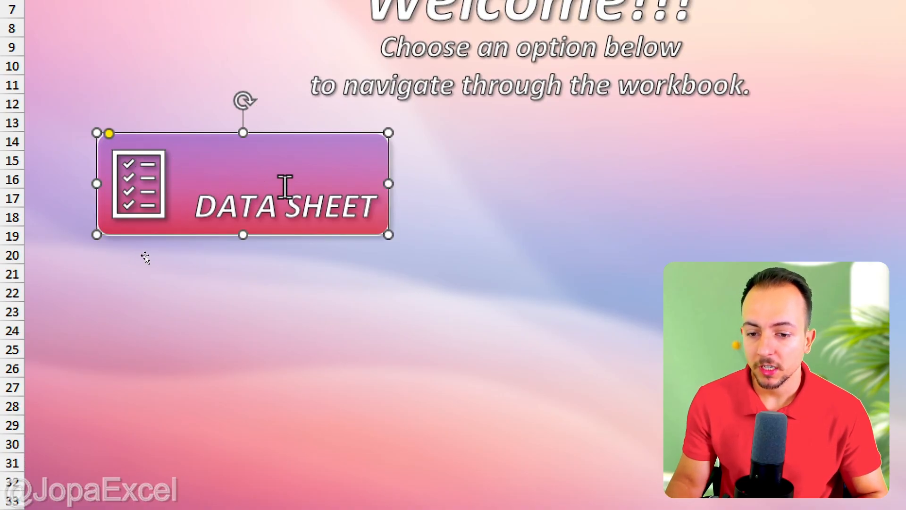
{"action": "type", "text": "CTRL"}
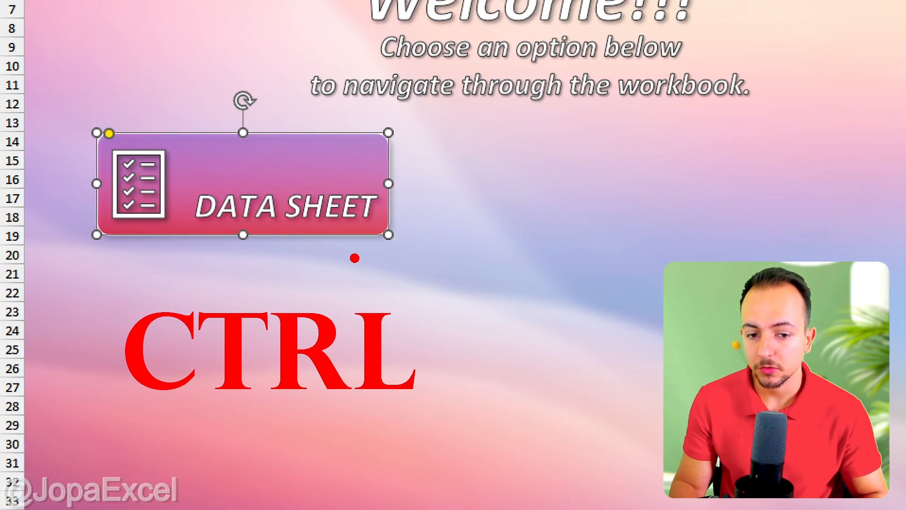
{"action": "left_click", "coordinate": [150, 187], "text": "ctrl"}
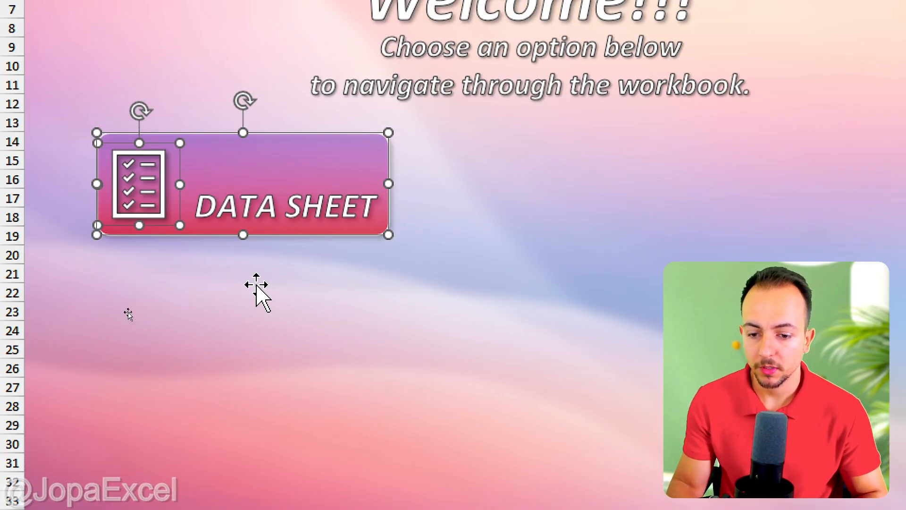
{"action": "key", "text": "ctrl+d"}
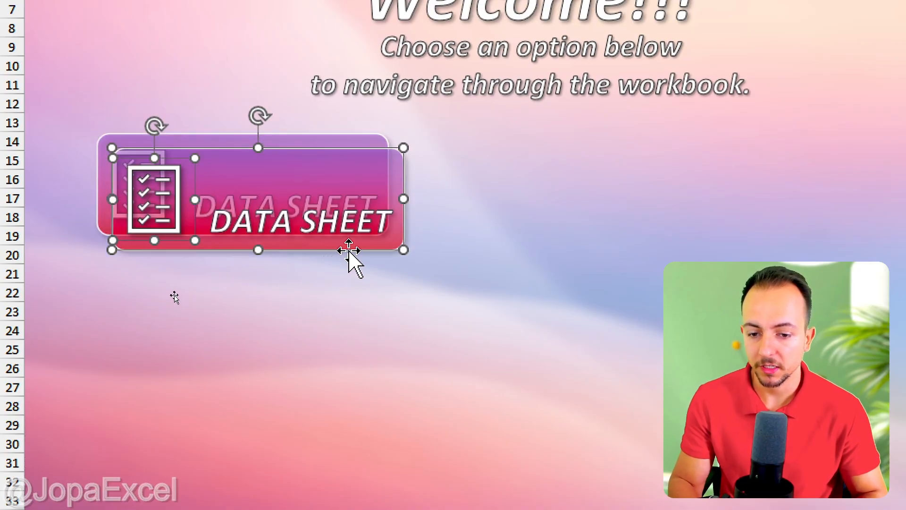
Move the duplicated button to the right of the original, aligned on the same rows.
{"action": "left_click_drag", "start_coordinate": [350, 250], "coordinate": [644, 235]}
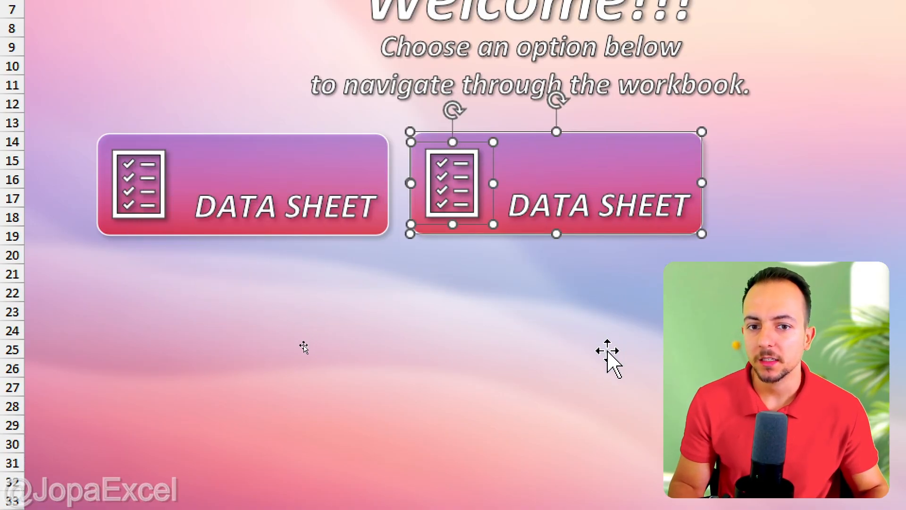
{"action": "key", "text": "Down"}
{"action": "key", "text": "Down"}
{"action": "key", "text": "Down"}
{"action": "key", "text": "Up"}
{"action": "key", "text": "Down"}
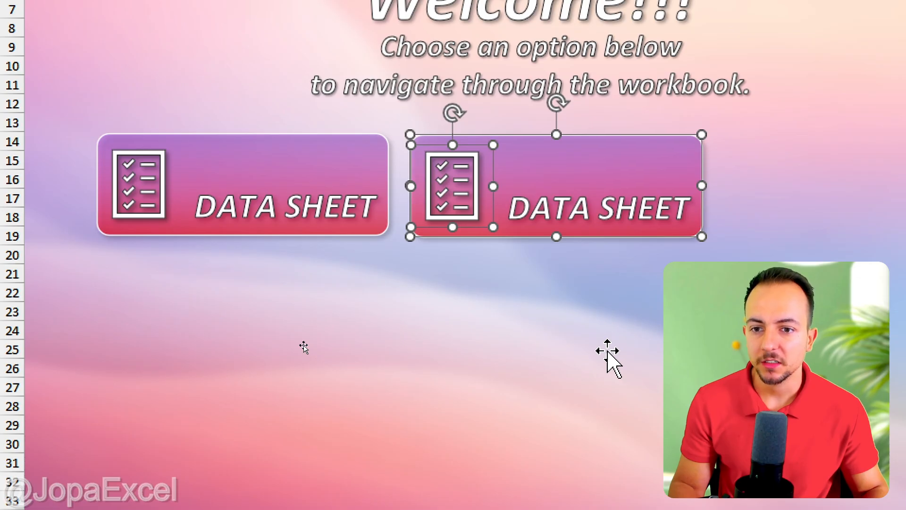
{"action": "key", "text": "Up"}
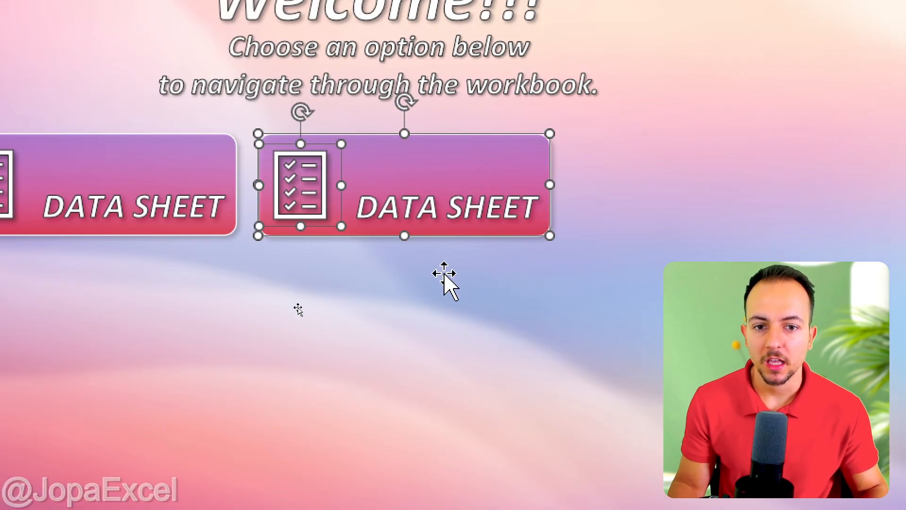
Relabel the duplicated button's text as "sHEET 2" and reposition the button.
{"action": "left_click", "coordinate": [597, 270]}
{"action": "left_click", "coordinate": [573, 202]}
{"action": "double_click", "coordinate": [550, 203]}
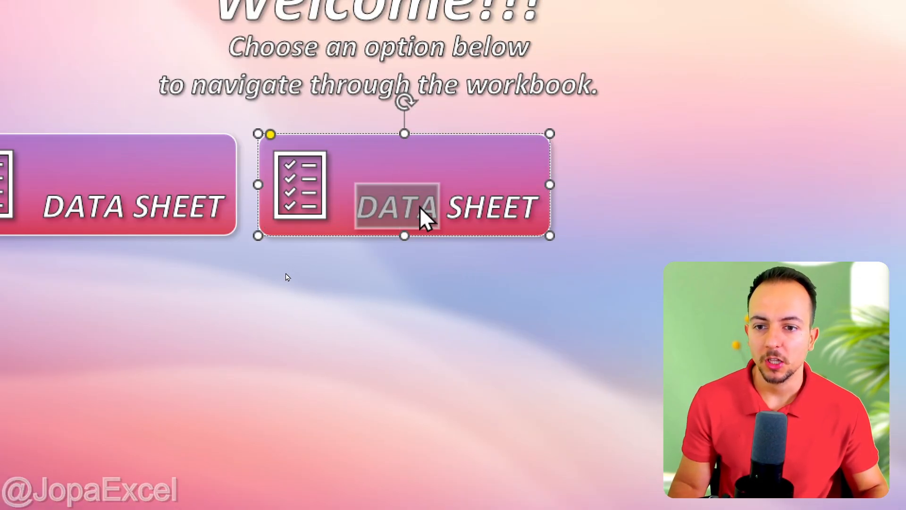
{"action": "key", "text": "shift+End"}
{"action": "type", "text": "sHEET 2"}
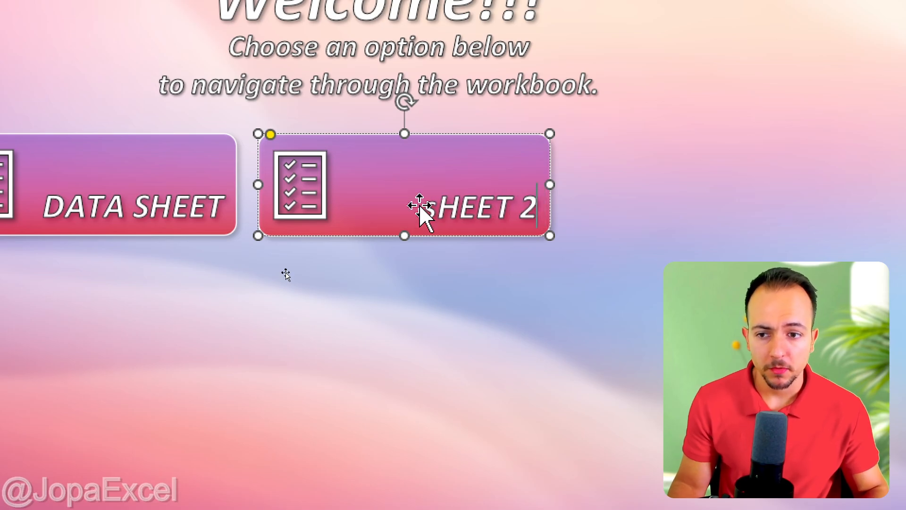
{"action": "left_click", "coordinate": [293, 310]}
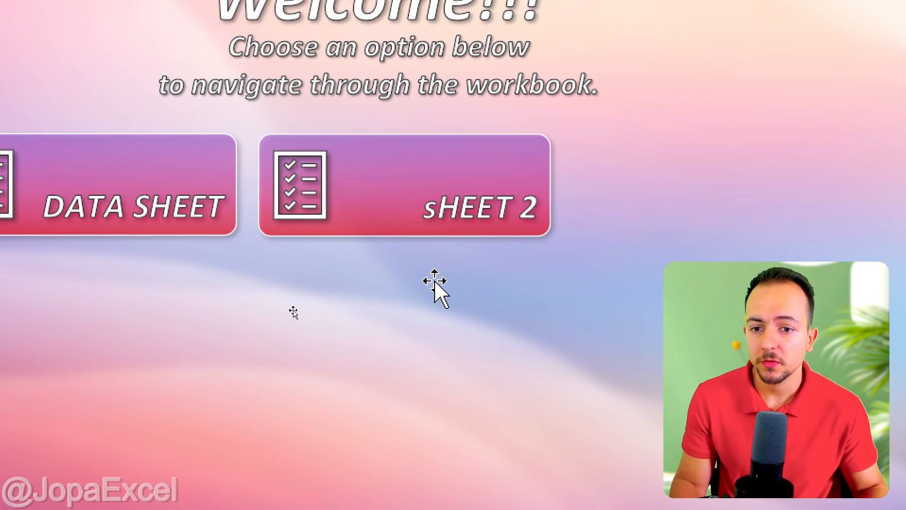
{"action": "left_click", "coordinate": [496, 239]}
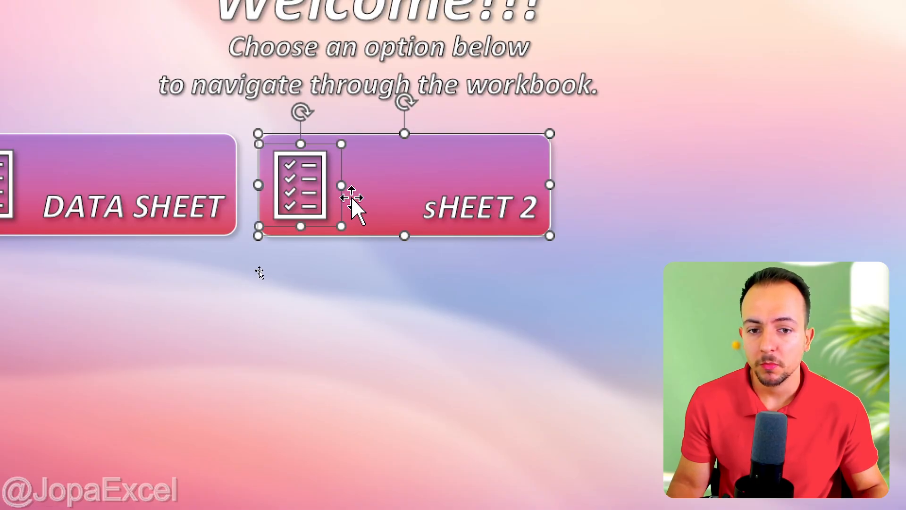
{"action": "left_click_drag", "start_coordinate": [410, 237], "coordinate": [453, 257]}
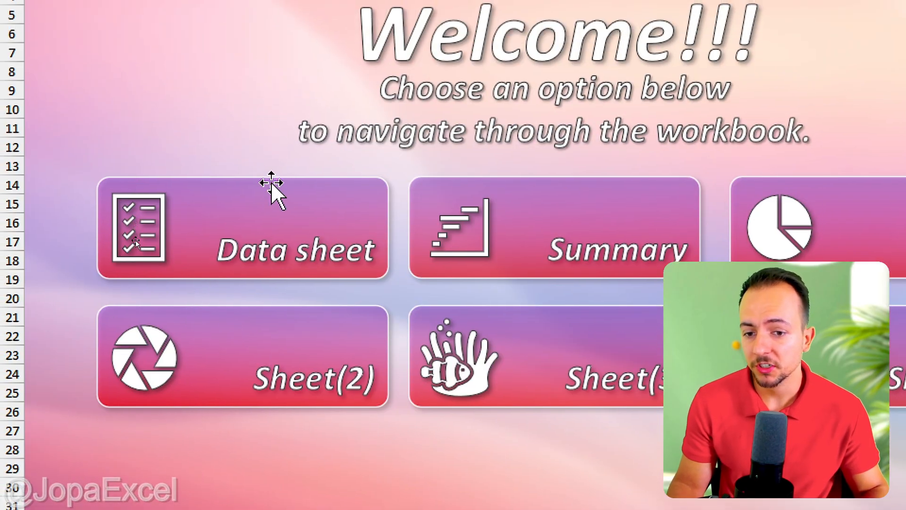
Link the Data sheet button to the Data sheet as a place in this document.
{"action": "right_click", "coordinate": [271, 186]}
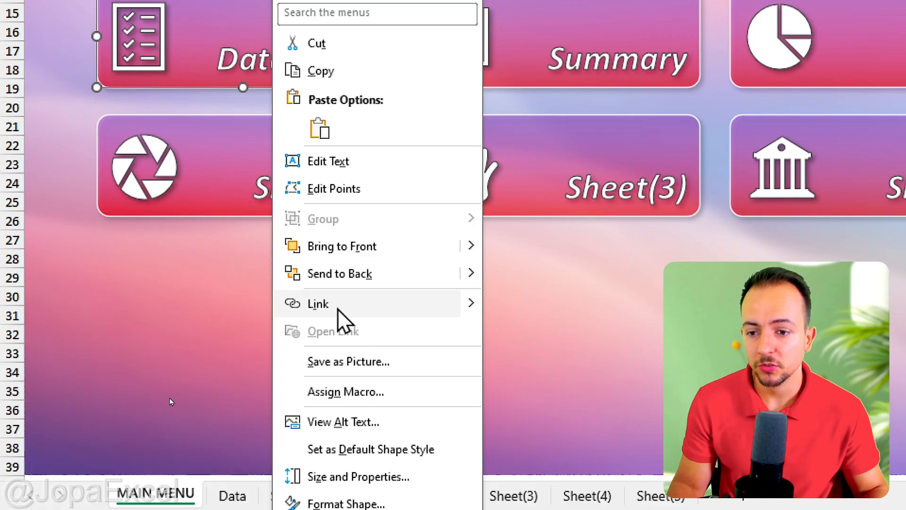
{"action": "left_click", "coordinate": [338, 306]}
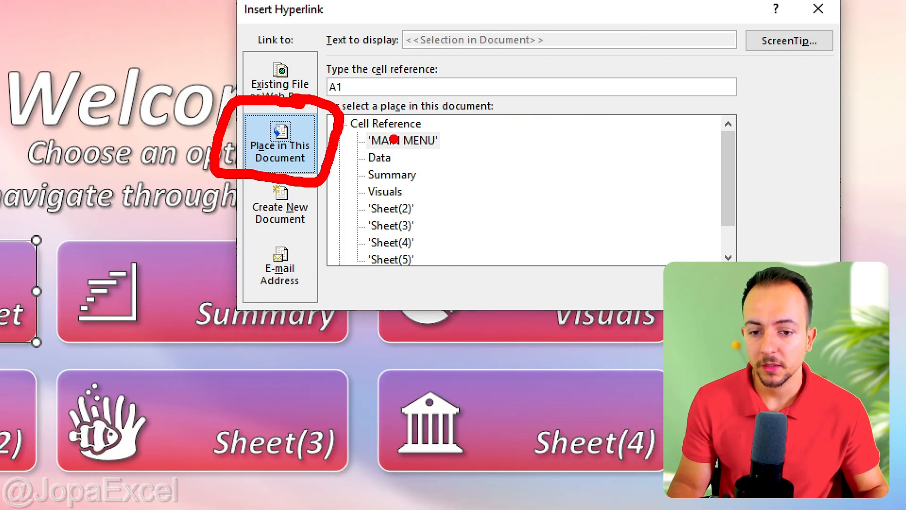
{"action": "left_click", "coordinate": [379, 158]}
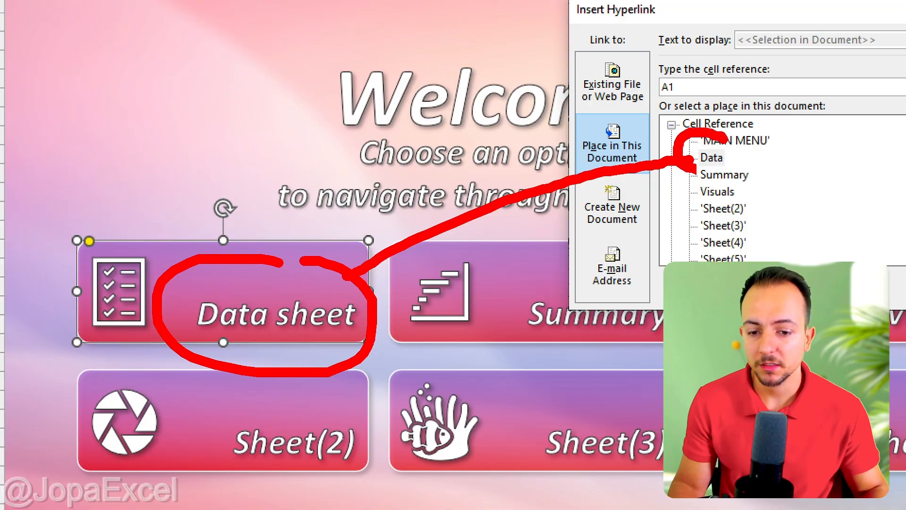
{"action": "key", "text": "Escape"}
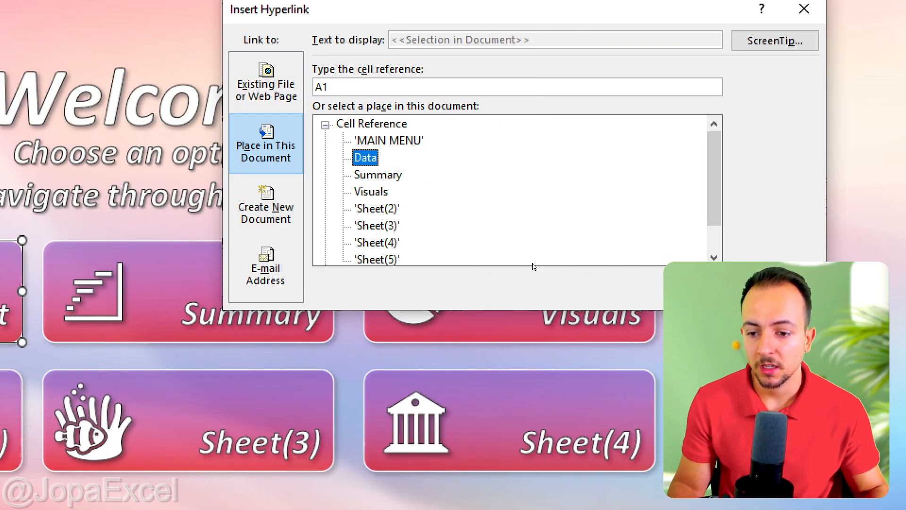
{"action": "left_click", "coordinate": [707, 287]}
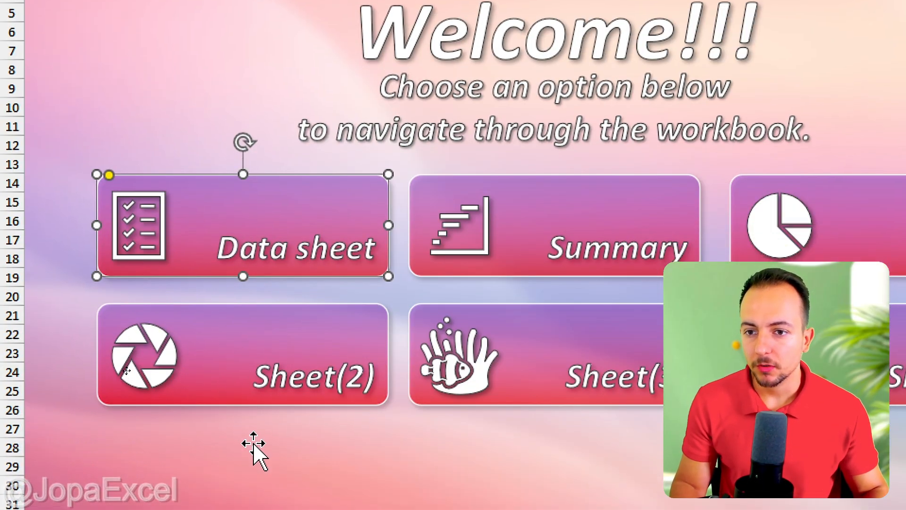
Test the Data sheet button's link and return to the MAIN MENU sheet.
{"action": "left_click", "coordinate": [254, 443]}
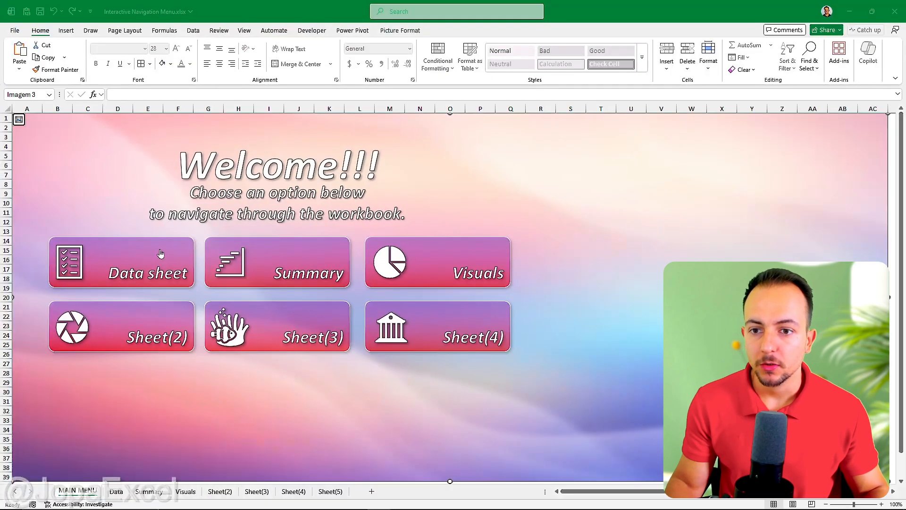
{"action": "left_click", "coordinate": [160, 249]}
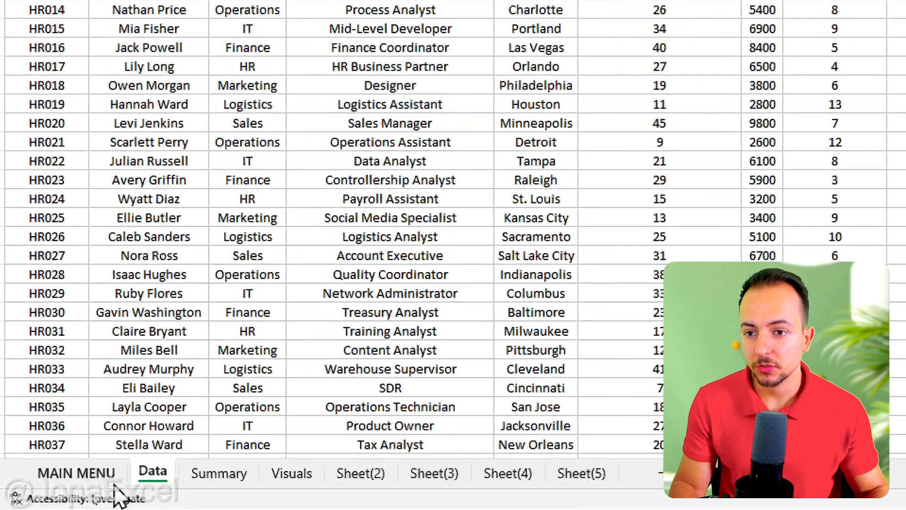
{"action": "left_click", "coordinate": [89, 492]}
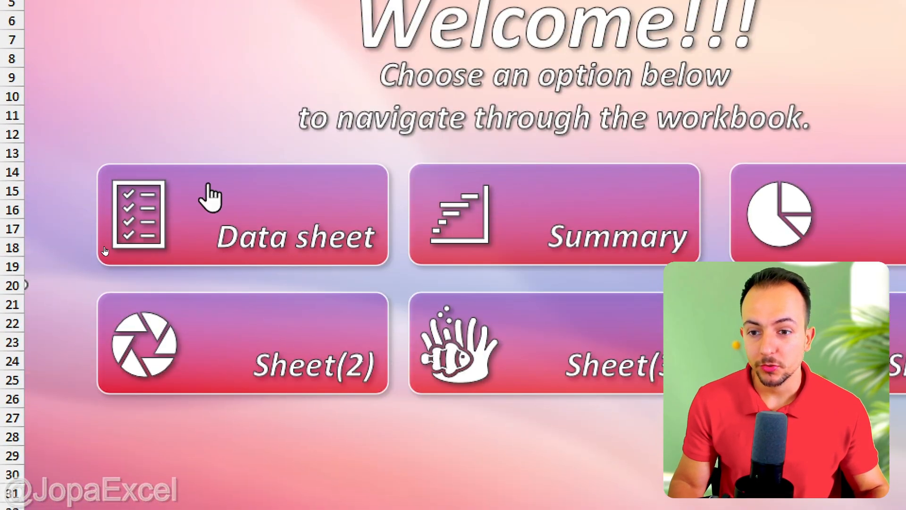
{"action": "left_click", "coordinate": [210, 135]}
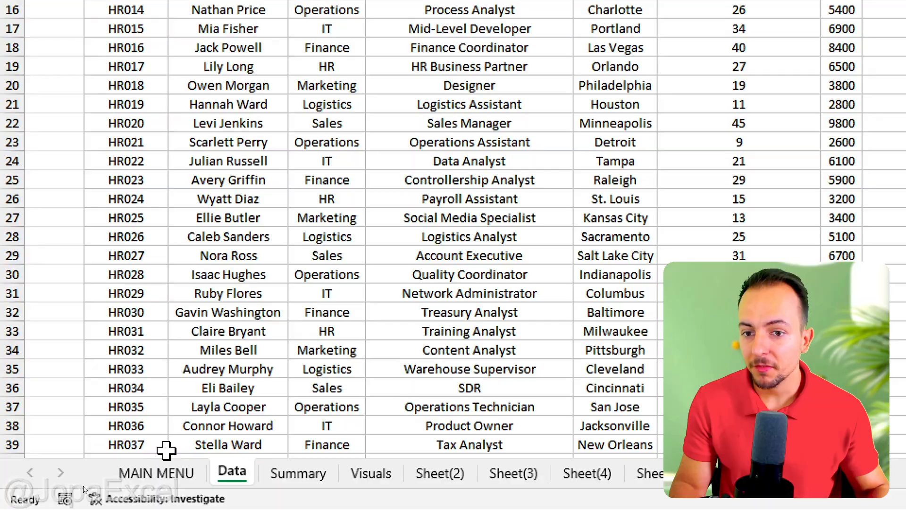
{"action": "left_click", "coordinate": [170, 472]}
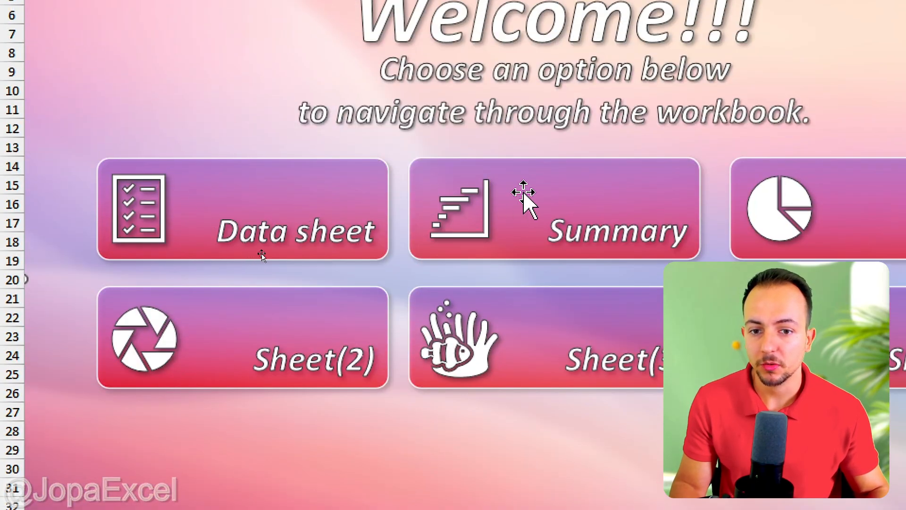
Link the Summary button to the Summary sheet and test it.
{"action": "right_click", "coordinate": [525, 182]}
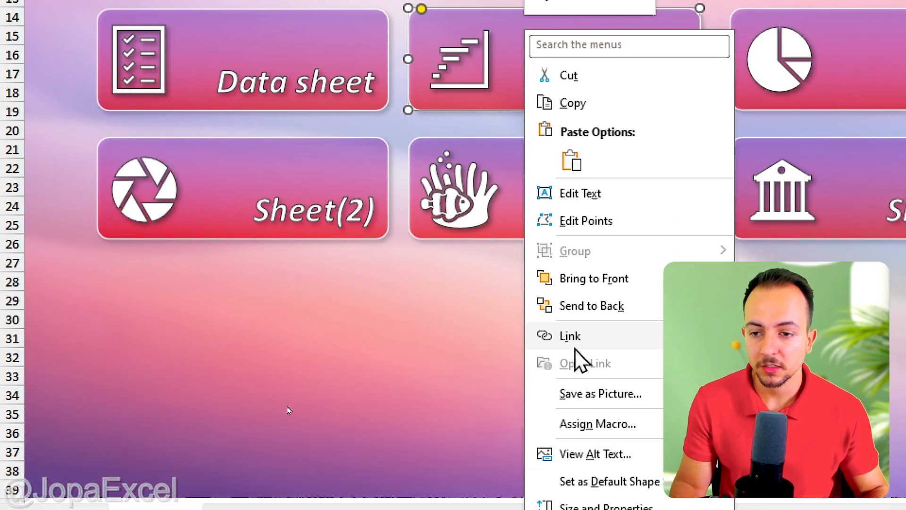
{"action": "left_click", "coordinate": [575, 349]}
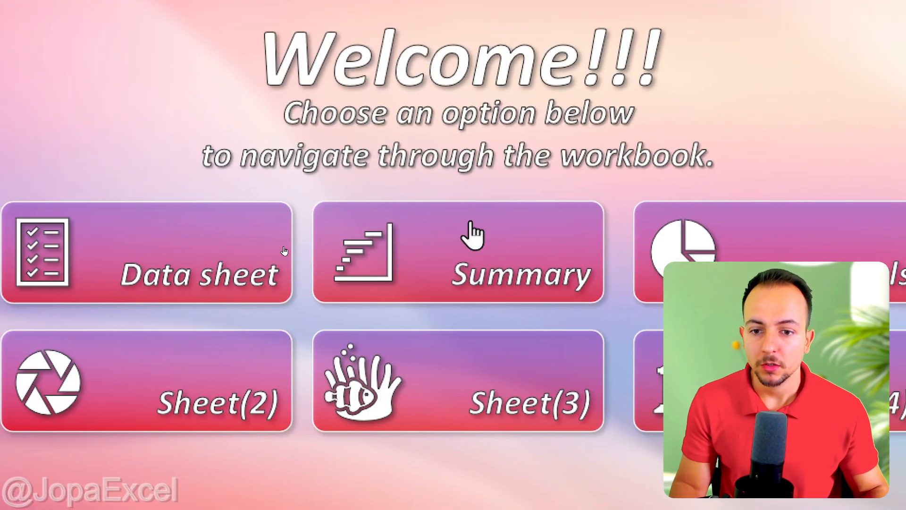
{"action": "left_click", "coordinate": [279, 227]}
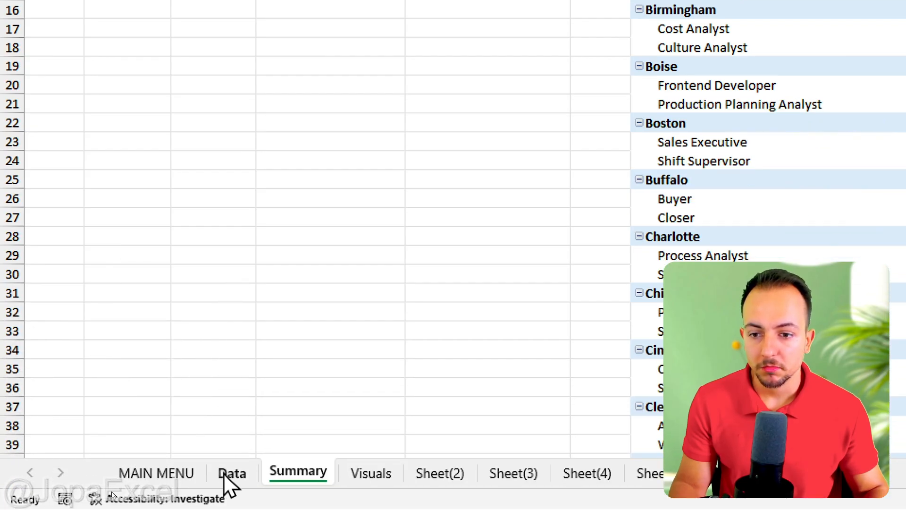
Browse through the Data, Summary and Visuals worksheets.
{"action": "left_click", "coordinate": [232, 472]}
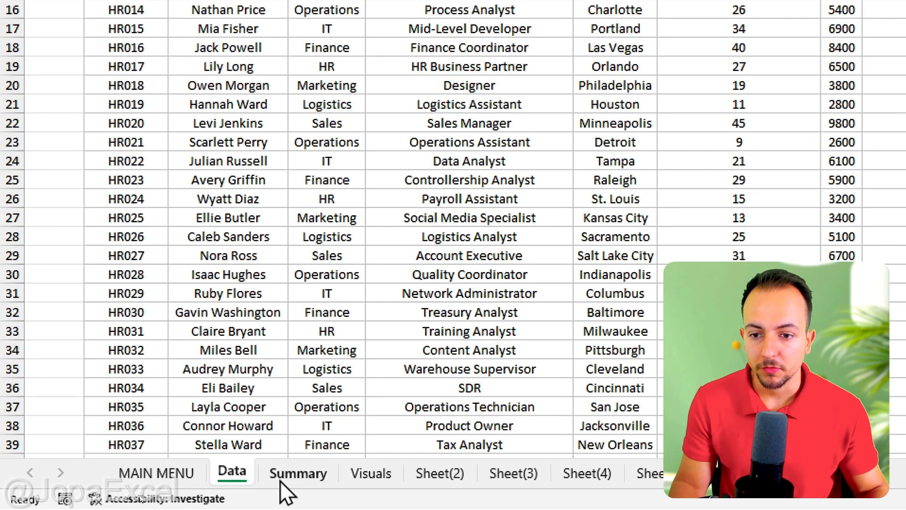
{"action": "left_click", "coordinate": [283, 476]}
{"action": "left_click", "coordinate": [368, 475]}
{"action": "left_click", "coordinate": [316, 475]}
{"action": "left_click", "coordinate": [231, 472]}
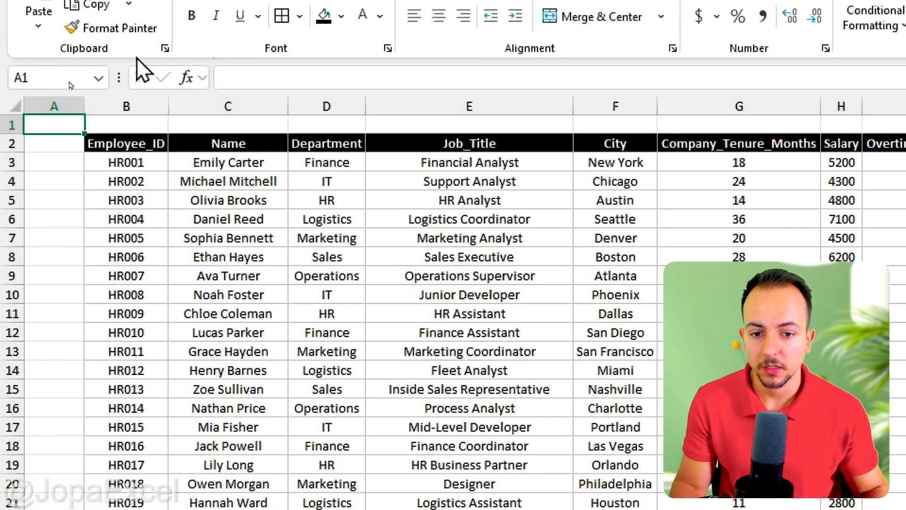
Draw a left block arrow shape in the top-left corner of the Data sheet.
{"action": "left_click", "coordinate": [132, 61]}
{"action": "left_click", "coordinate": [321, 118]}
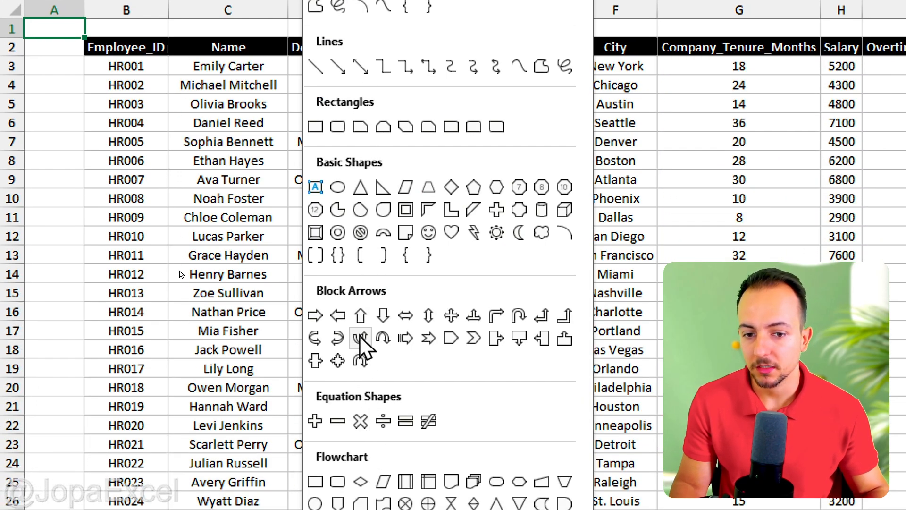
{"action": "left_click", "coordinate": [338, 315]}
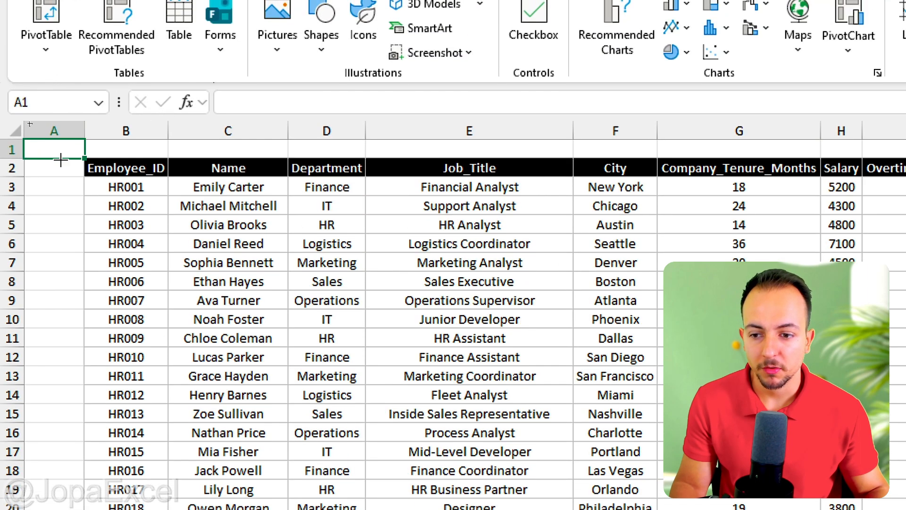
{"action": "left_click_drag", "start_coordinate": [104, 239], "coordinate": [112, 233]}
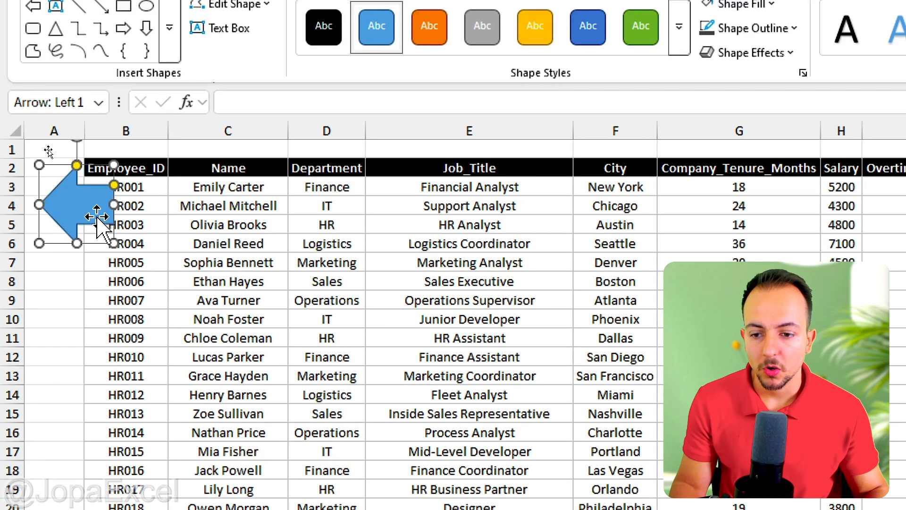
{"action": "left_click_drag", "start_coordinate": [79, 199], "coordinate": [74, 205]}
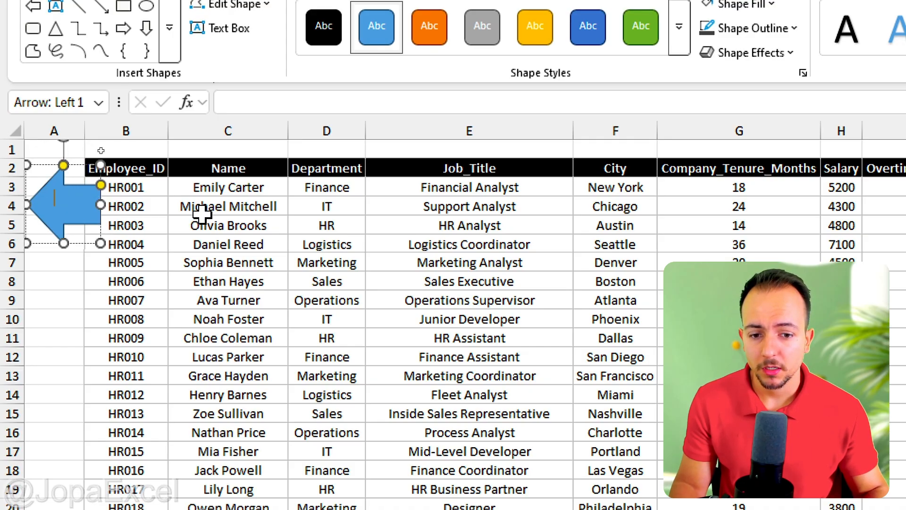
Label the arrow HOME MENU and enlarge it slightly.
{"action": "type", "text": "HOME"}
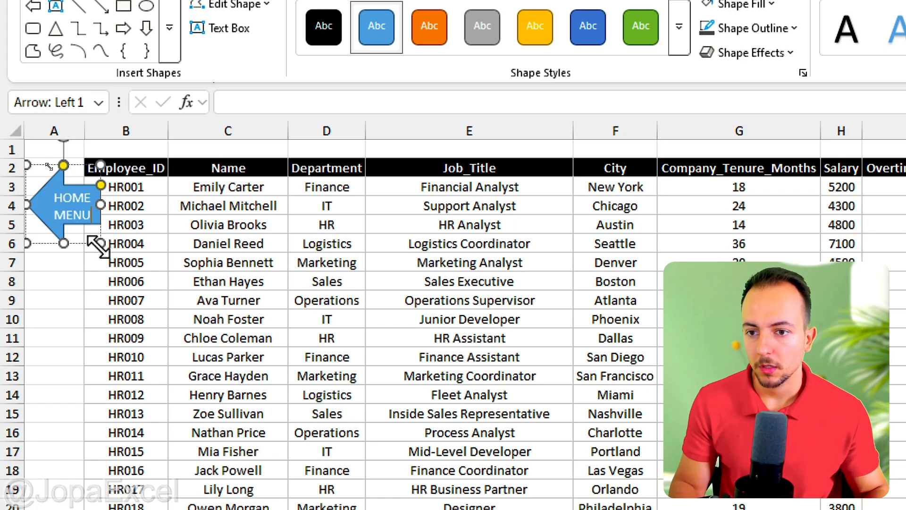
{"action": "left_click_drag", "start_coordinate": [101, 243], "coordinate": [106, 253]}
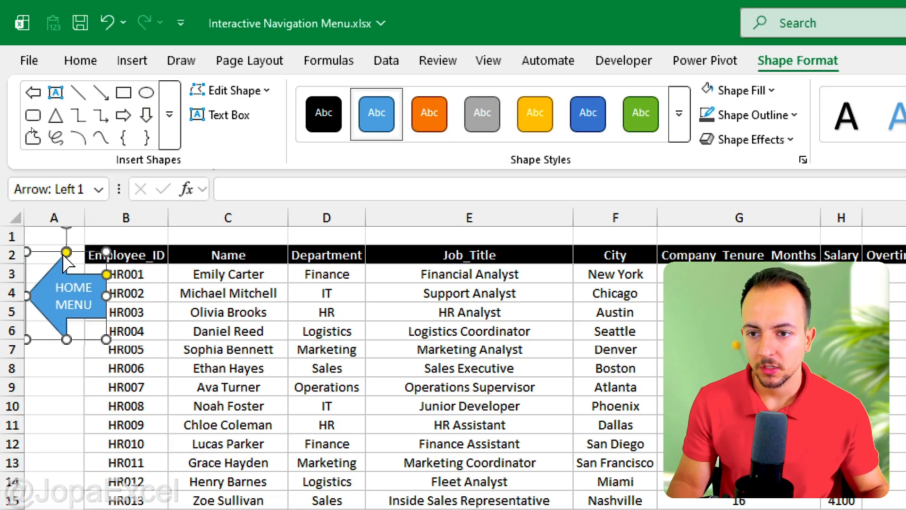
{"action": "left_click_drag", "start_coordinate": [66, 253], "coordinate": [65, 252]}
Fill the arrow shape black.
{"action": "left_click", "coordinate": [90, 61]}
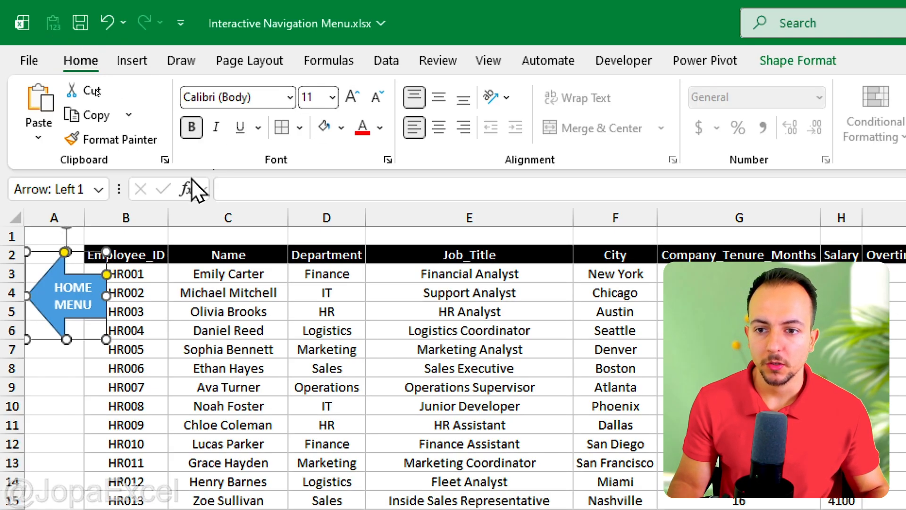
{"action": "left_click", "coordinate": [342, 127]}
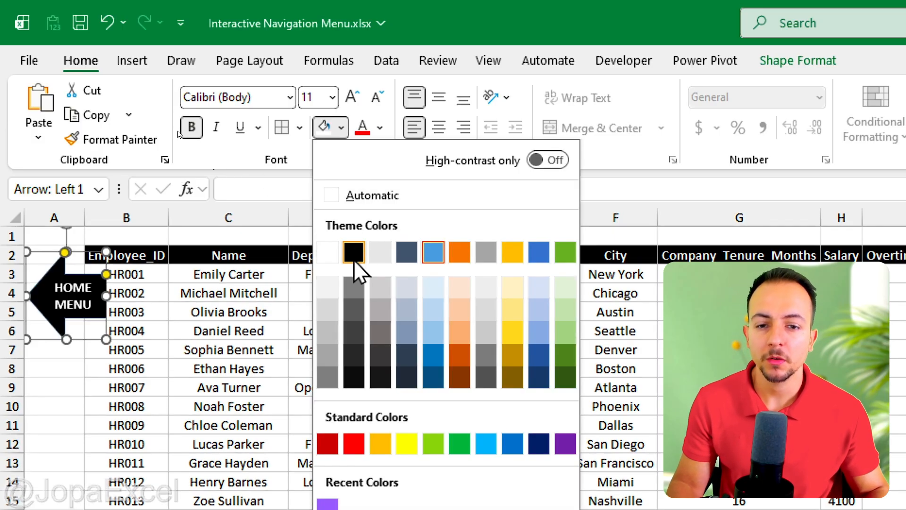
{"action": "left_click", "coordinate": [354, 254]}
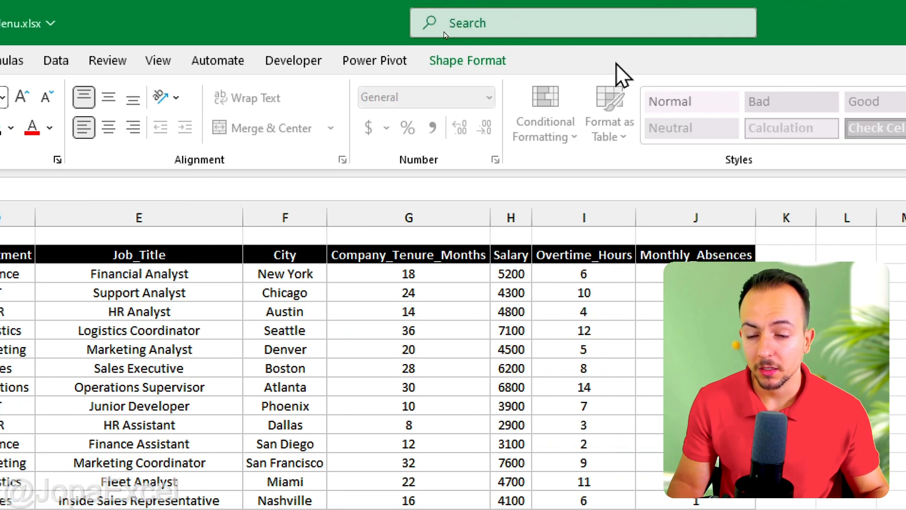
Give the arrow a white outline and apply a shape effect to it.
{"action": "left_click", "coordinate": [798, 61]}
{"action": "left_click", "coordinate": [407, 116]}
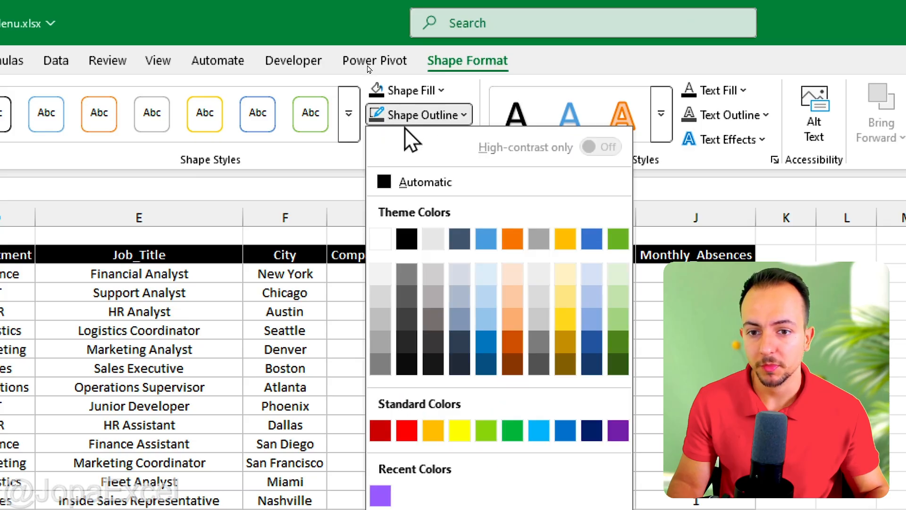
{"action": "left_click", "coordinate": [376, 243]}
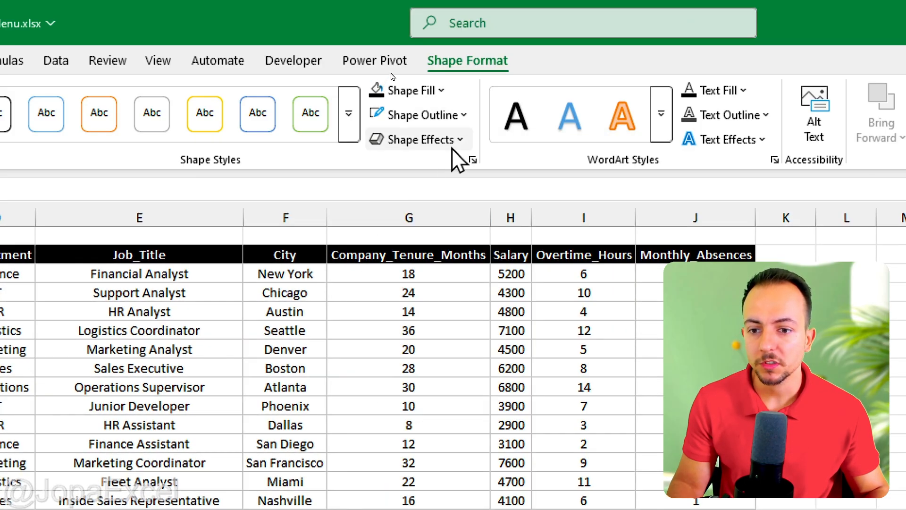
{"action": "left_click", "coordinate": [451, 144]}
{"action": "mouse_move", "coordinate": [442, 210]}
{"action": "left_click", "coordinate": [529, 342]}
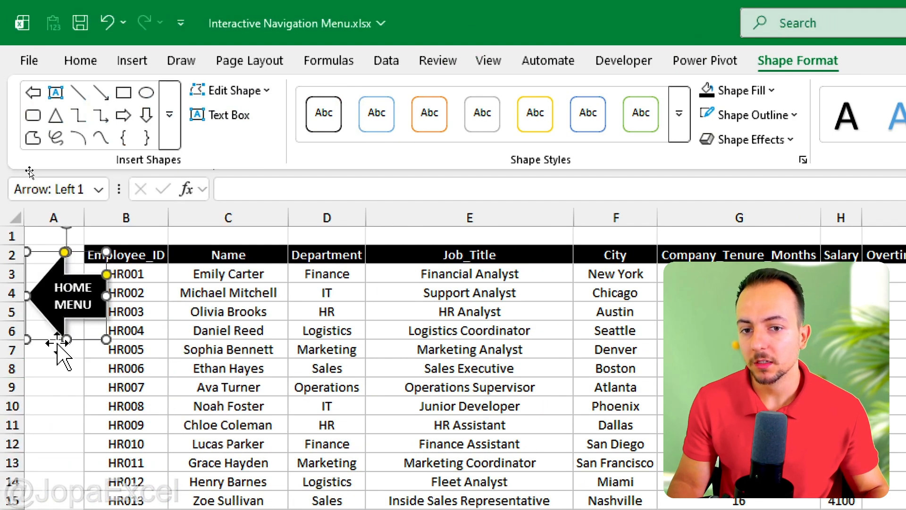
Link the HOME MENU arrow to the MAIN MENU sheet as a place in this document.
{"action": "right_click", "coordinate": [60, 330]}
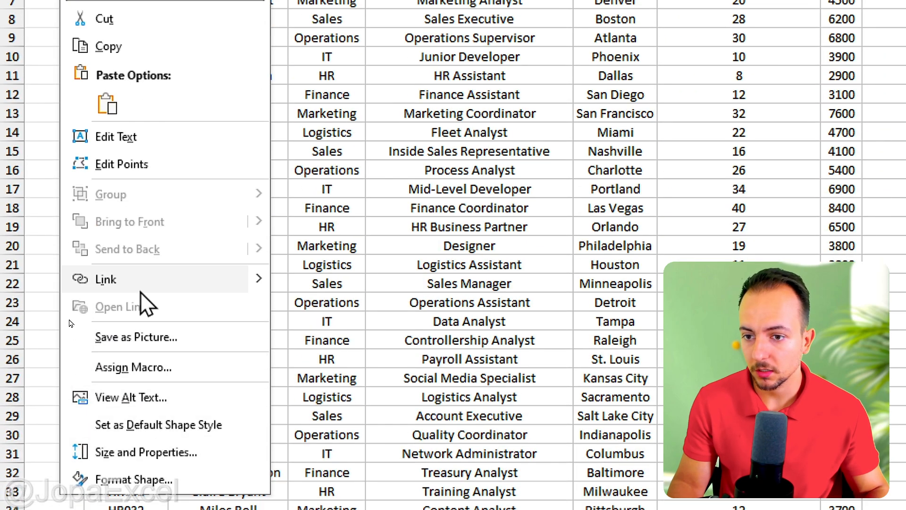
{"action": "left_click", "coordinate": [137, 278]}
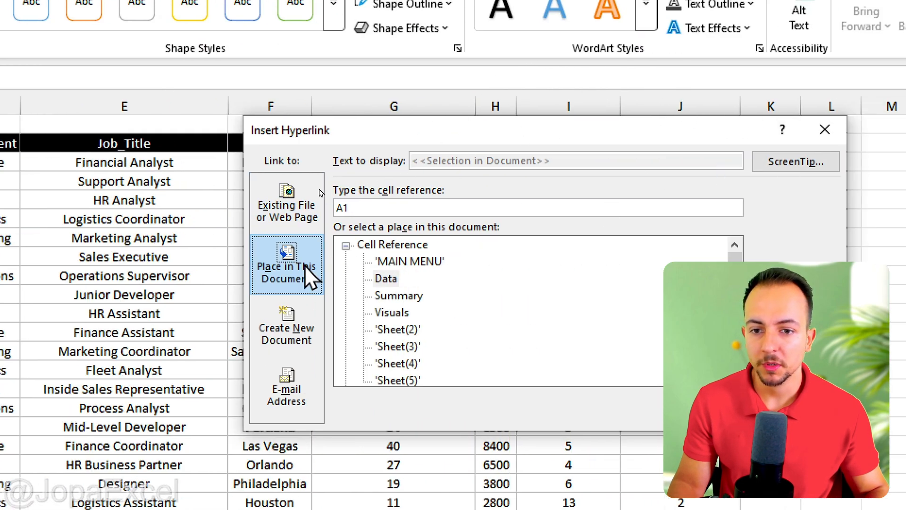
{"action": "left_click", "coordinate": [394, 263]}
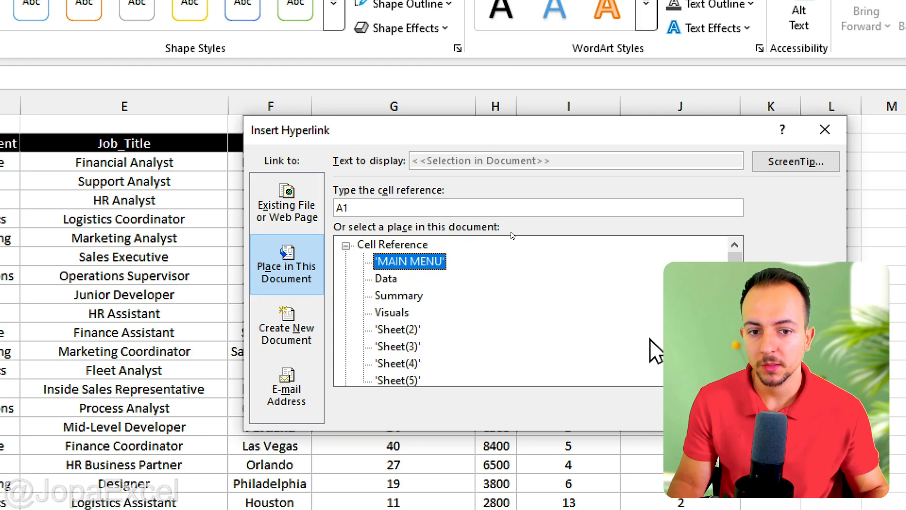
{"action": "left_click", "coordinate": [702, 410]}
Test the arrow and the Data sheet button by navigating between the menu and the Data sheet.
{"action": "left_click", "coordinate": [57, 296]}
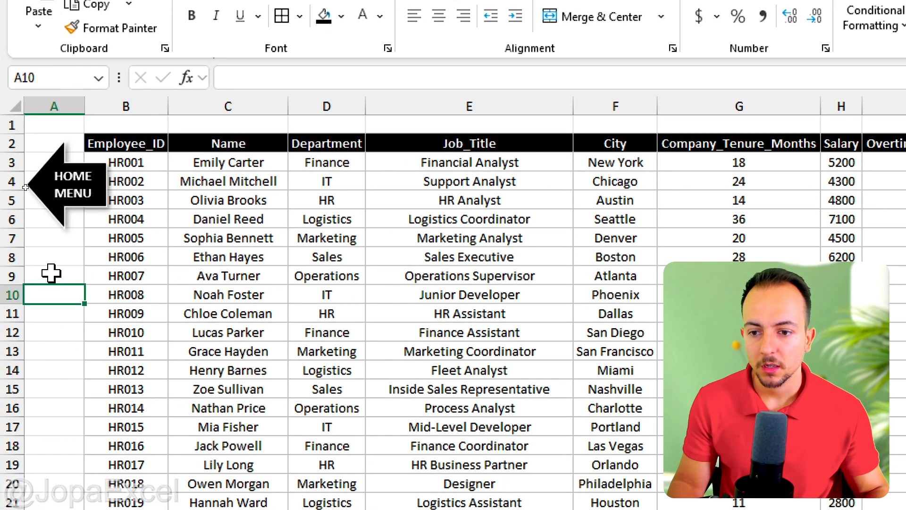
{"action": "left_click", "coordinate": [64, 225]}
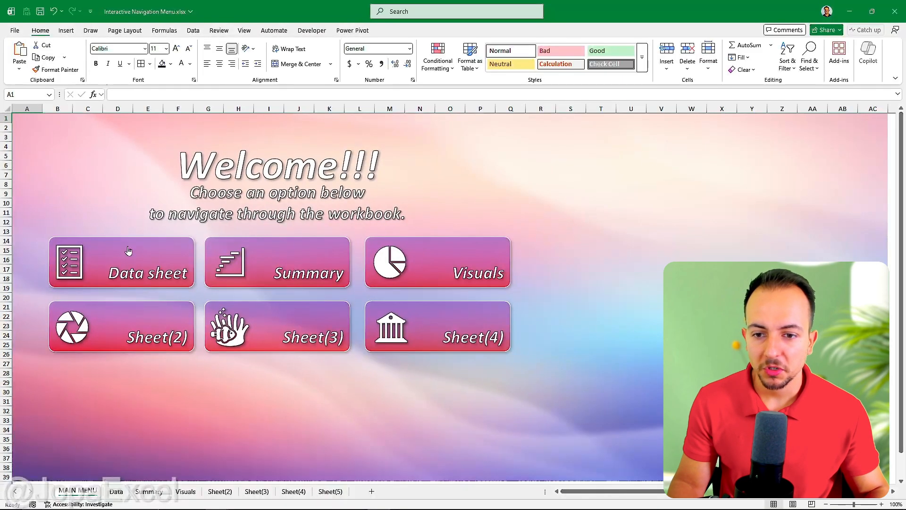
{"action": "left_click", "coordinate": [253, 384]}
{"action": "left_click", "coordinate": [47, 155]}
{"action": "left_click", "coordinate": [100, 252]}
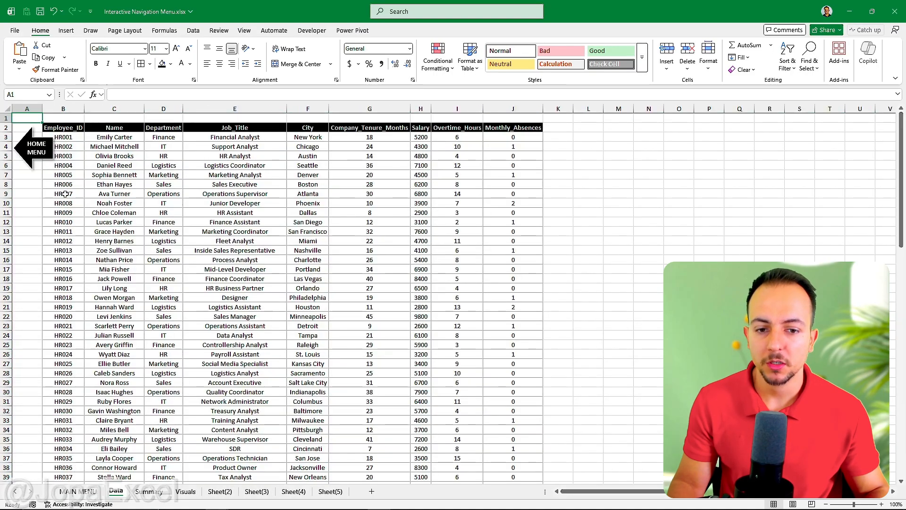
{"action": "left_click", "coordinate": [42, 155]}
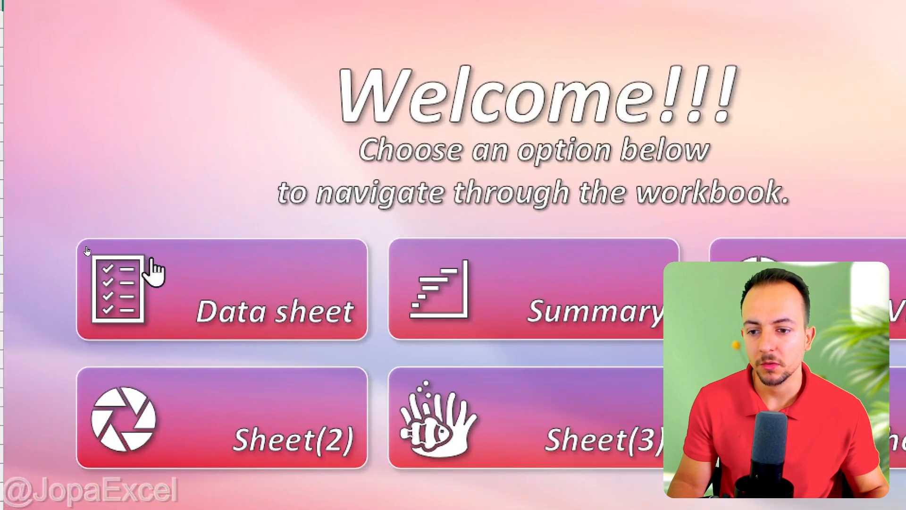
{"action": "left_click", "coordinate": [87, 250]}
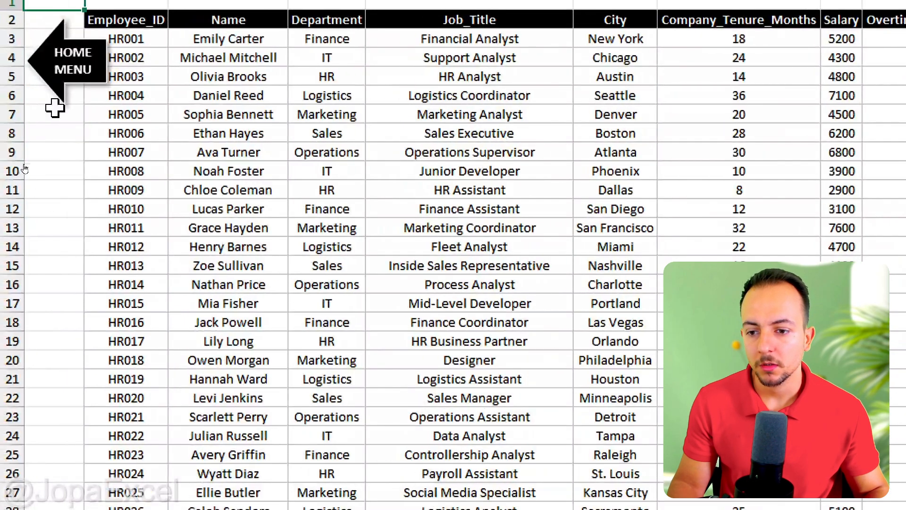
Copy the HOME MENU arrow onto the Summary sheet and position it below the first pivot table.
{"action": "left_click", "coordinate": [61, 84]}
{"action": "left_click", "coordinate": [194, 260]}
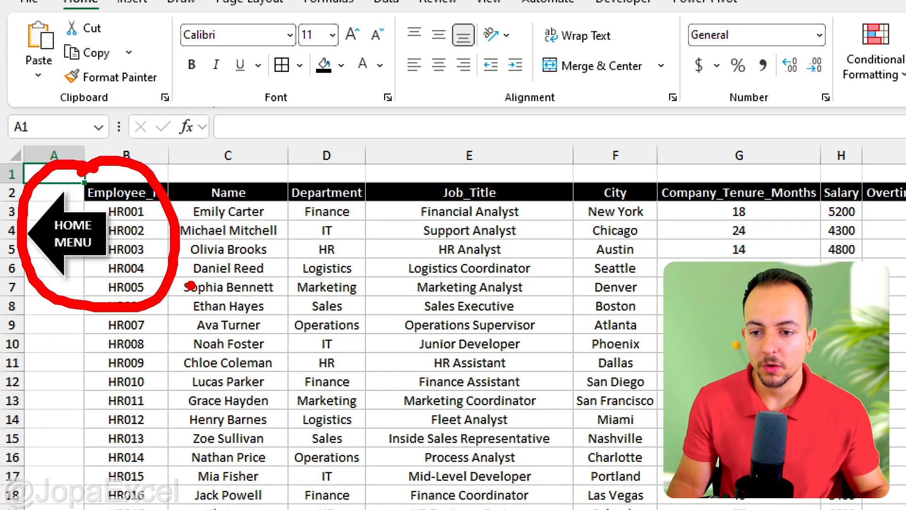
{"action": "right_click", "coordinate": [90, 255]}
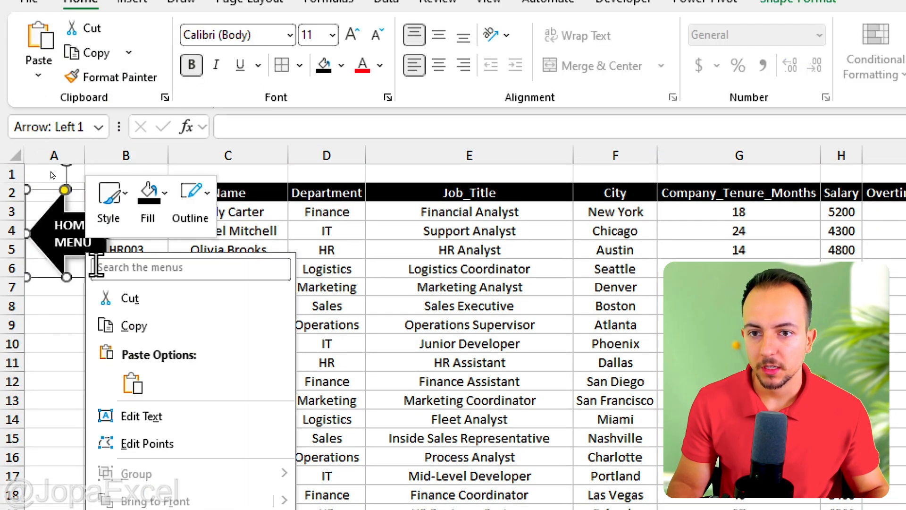
{"action": "left_click", "coordinate": [136, 330]}
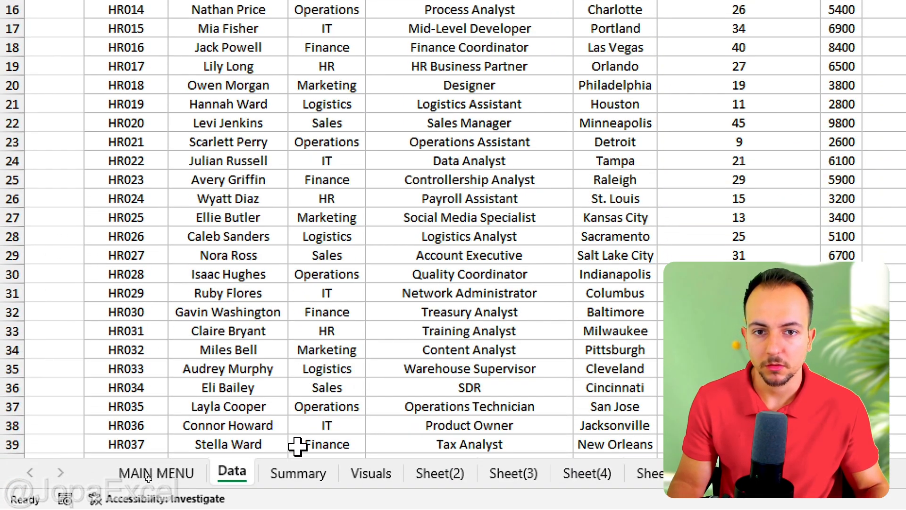
{"action": "left_click", "coordinate": [299, 474]}
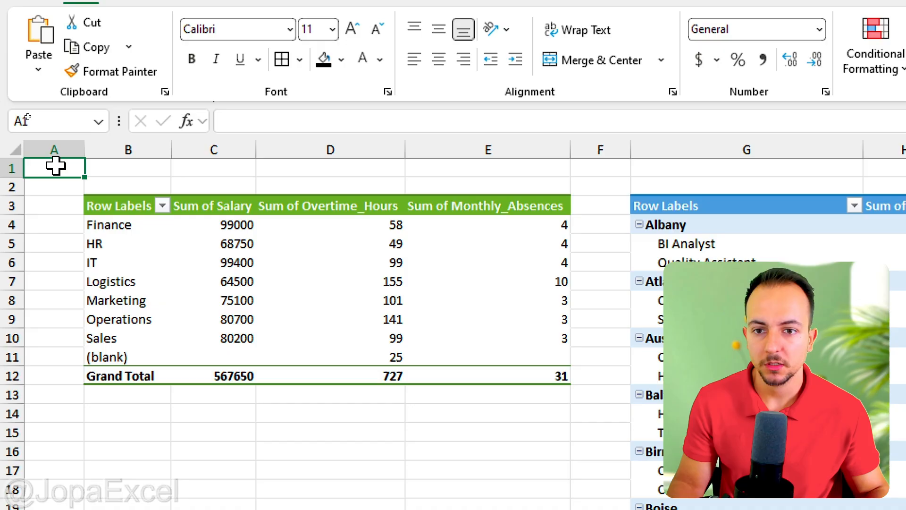
{"action": "right_click", "coordinate": [55, 166]}
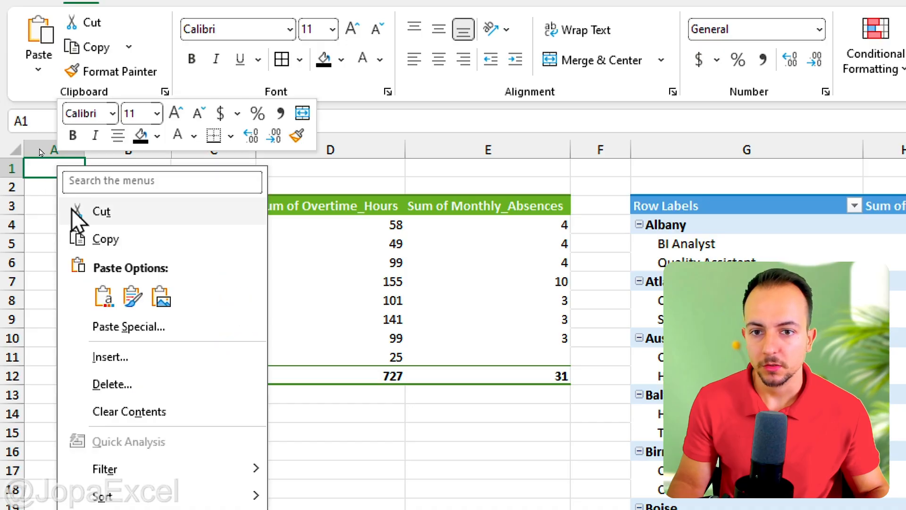
{"action": "left_click", "coordinate": [98, 298]}
{"action": "left_click_drag", "start_coordinate": [78, 233], "coordinate": [139, 467]}
{"action": "left_click", "coordinate": [209, 424]}
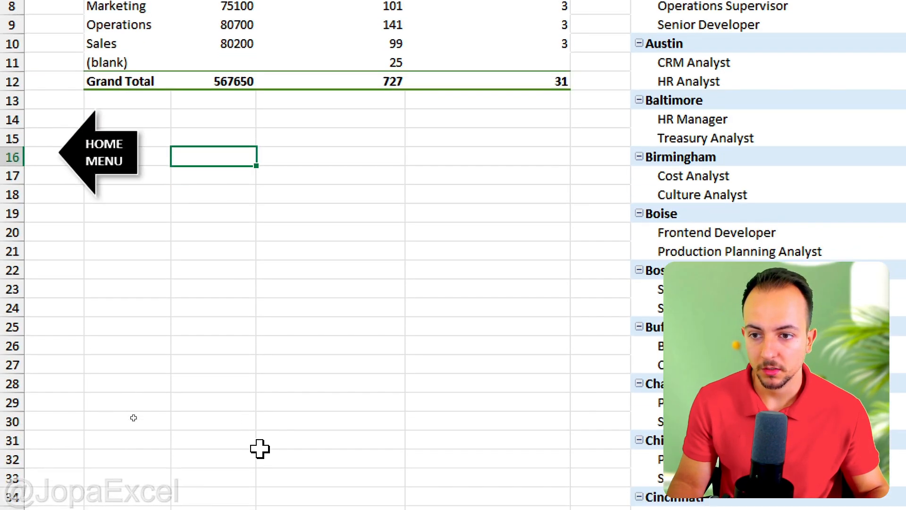
Paste the HOME MENU arrow onto the Visuals sheet near its top-left corner, left of the chart.
{"action": "left_click", "coordinate": [370, 472]}
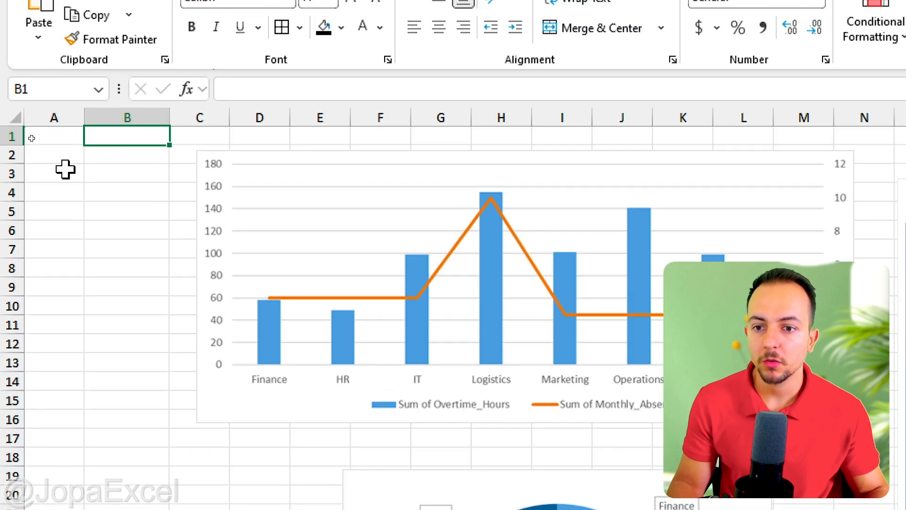
{"action": "right_click", "coordinate": [65, 170]}
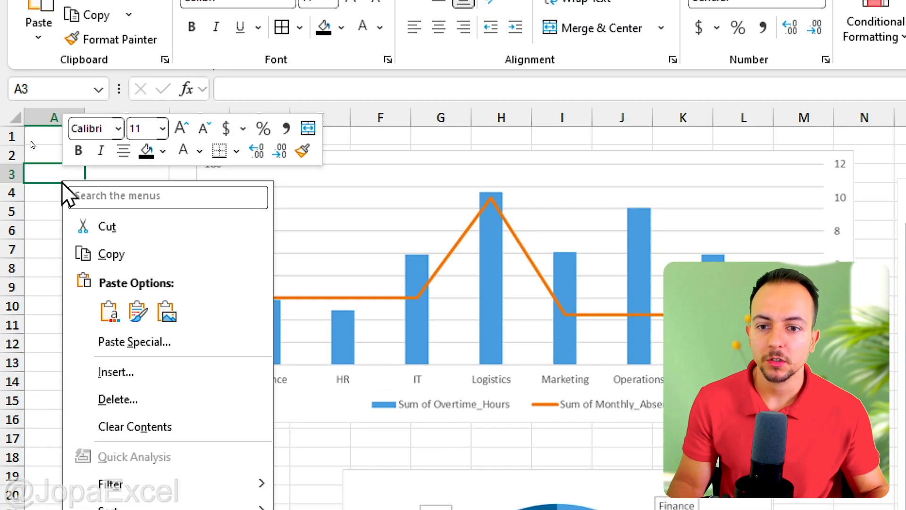
{"action": "left_click", "coordinate": [105, 311]}
{"action": "left_click_drag", "start_coordinate": [97, 234], "coordinate": [118, 224]}
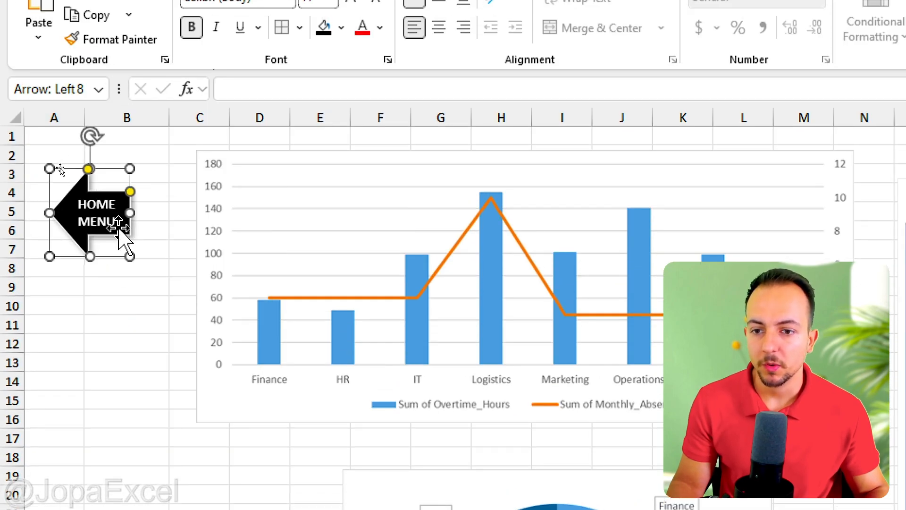
{"action": "left_click", "coordinate": [121, 312]}
Test the menu buttons and HOME MENU arrows by jumping between the menu, Data, Summary and Visuals sheets.
{"action": "left_click", "coordinate": [103, 239]}
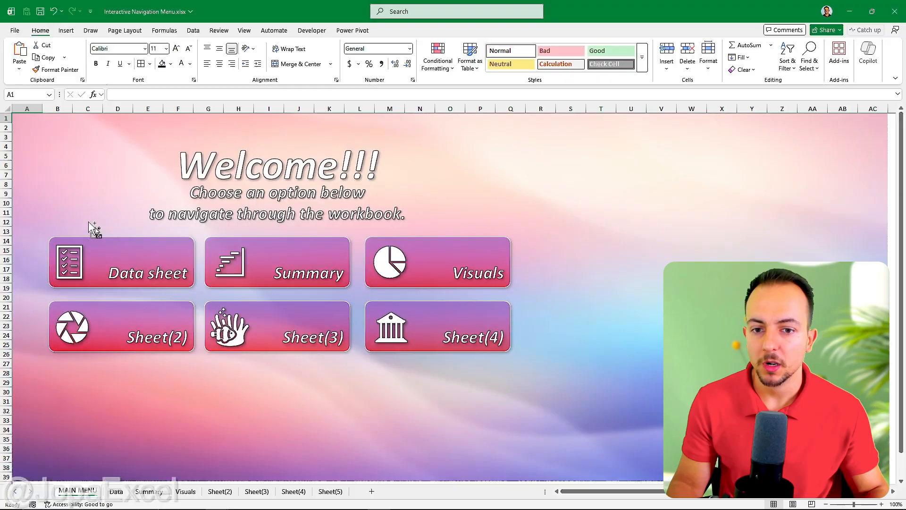
{"action": "left_click", "coordinate": [113, 255]}
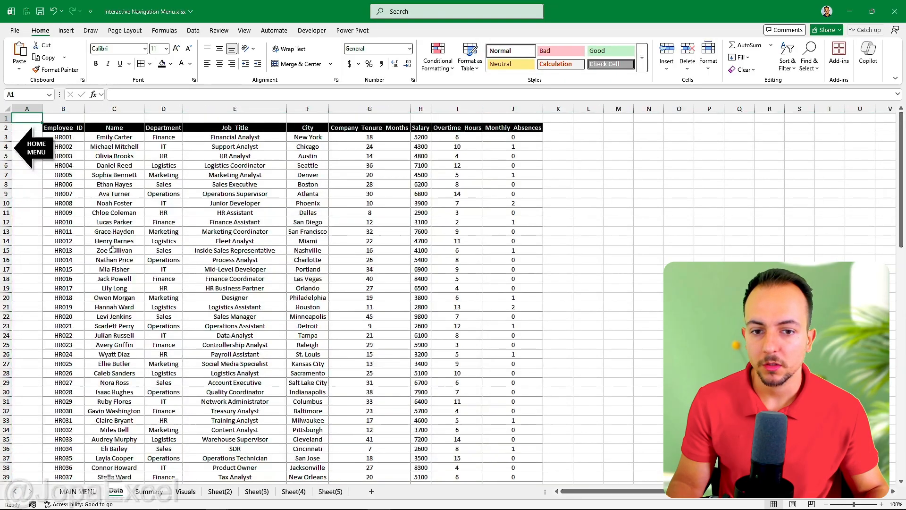
{"action": "left_click", "coordinate": [46, 161]}
{"action": "left_click", "coordinate": [233, 253]}
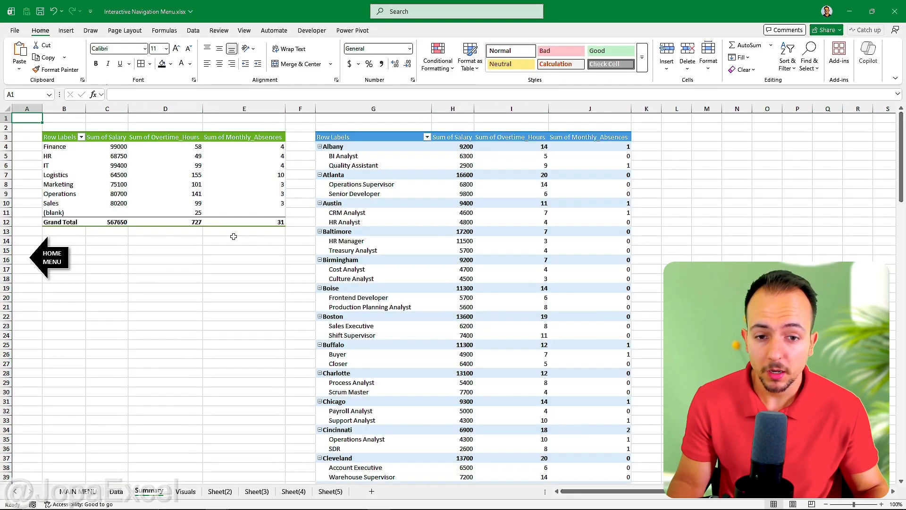
{"action": "left_click", "coordinate": [66, 254]}
{"action": "left_click", "coordinate": [447, 263]}
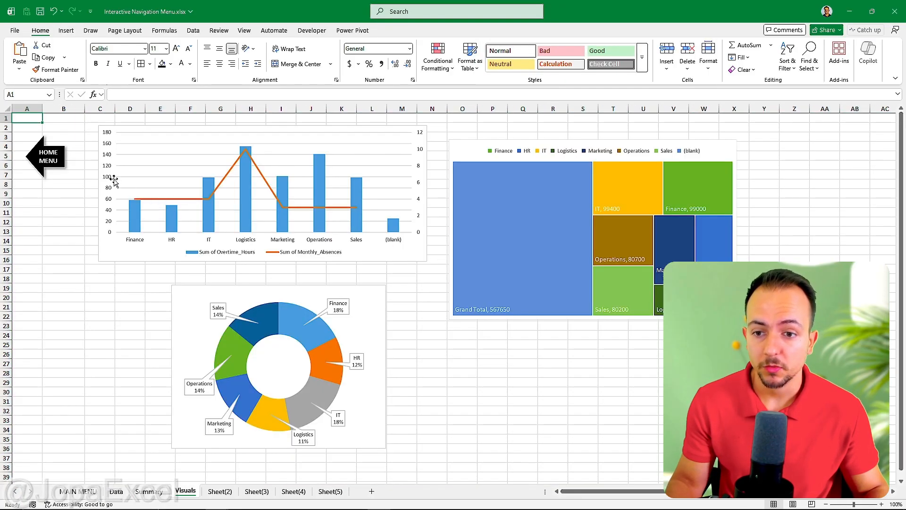
{"action": "left_click", "coordinate": [67, 169]}
{"action": "left_click", "coordinate": [198, 236]}
{"action": "left_click", "coordinate": [57, 264]}
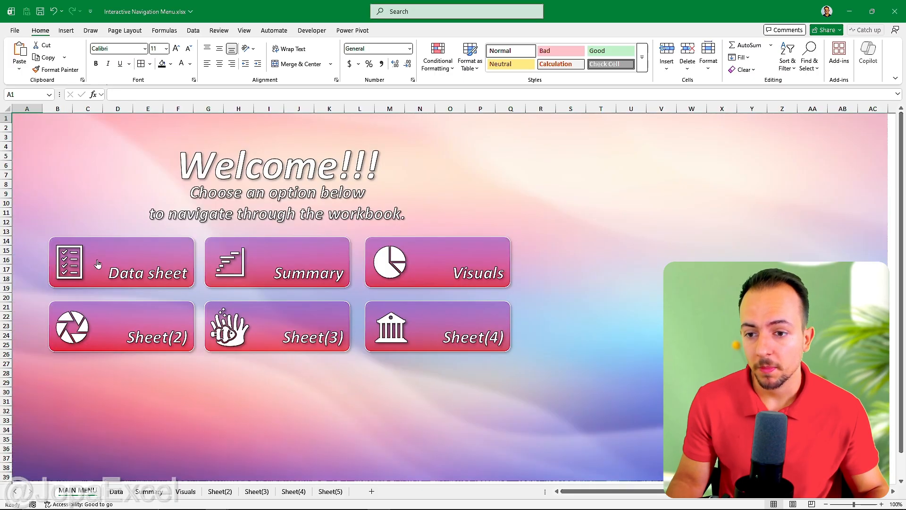
{"action": "left_click", "coordinate": [98, 265]}
{"action": "left_click", "coordinate": [44, 157]}
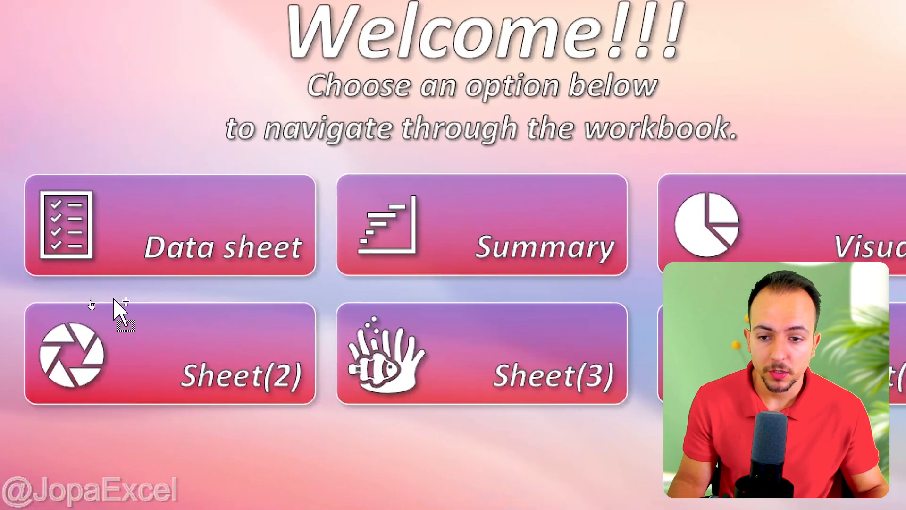